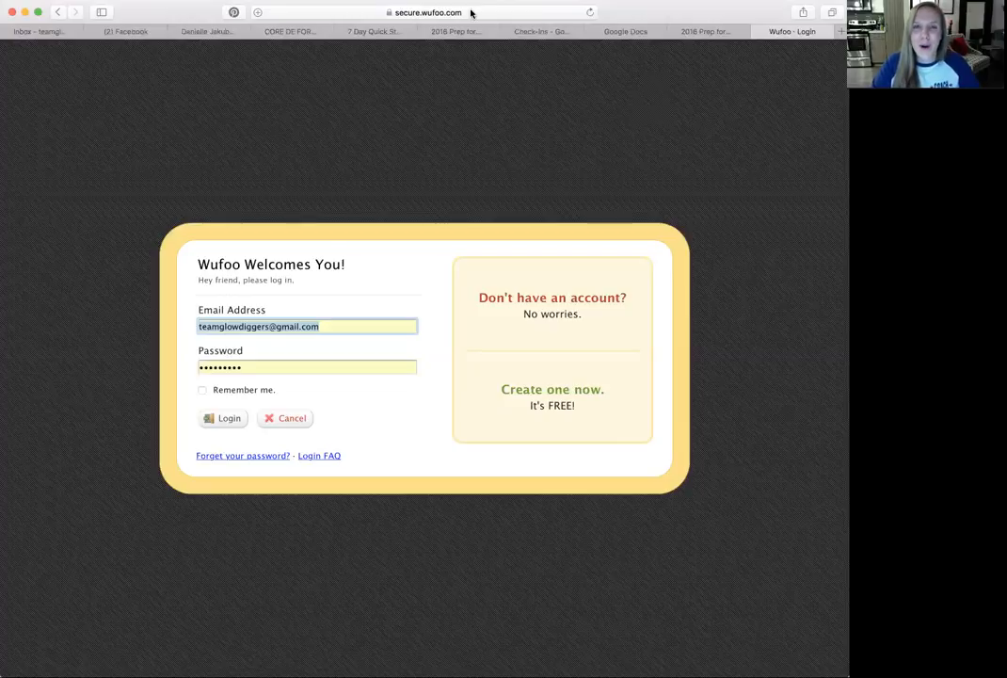
- Log in to the Wufoo account with the prefilled credentials and create a new form
left_click(223, 421)
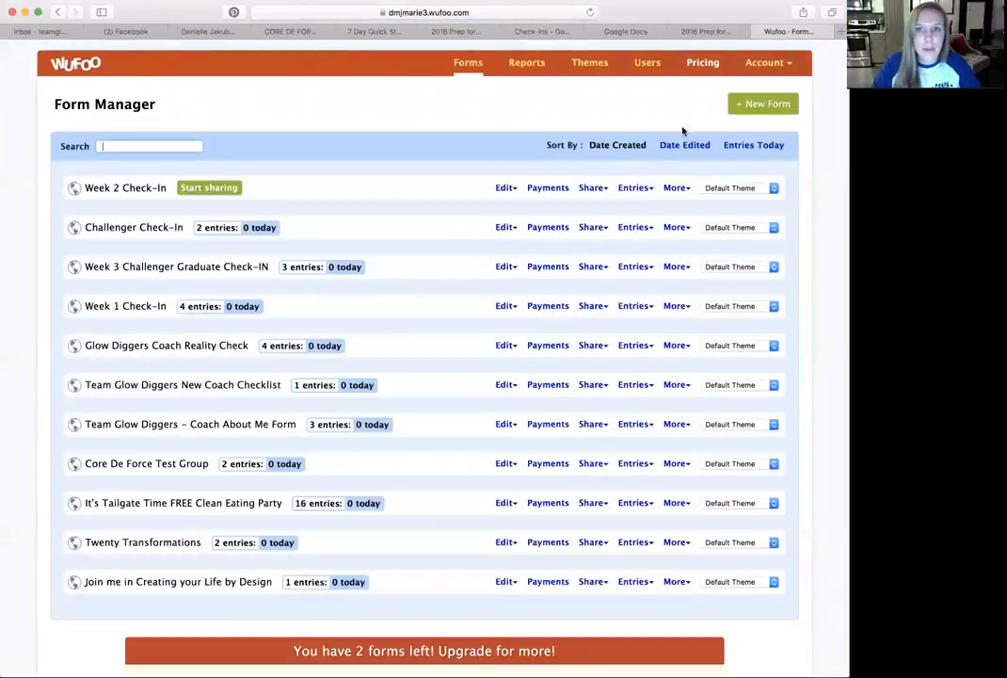
left_click(746, 104)
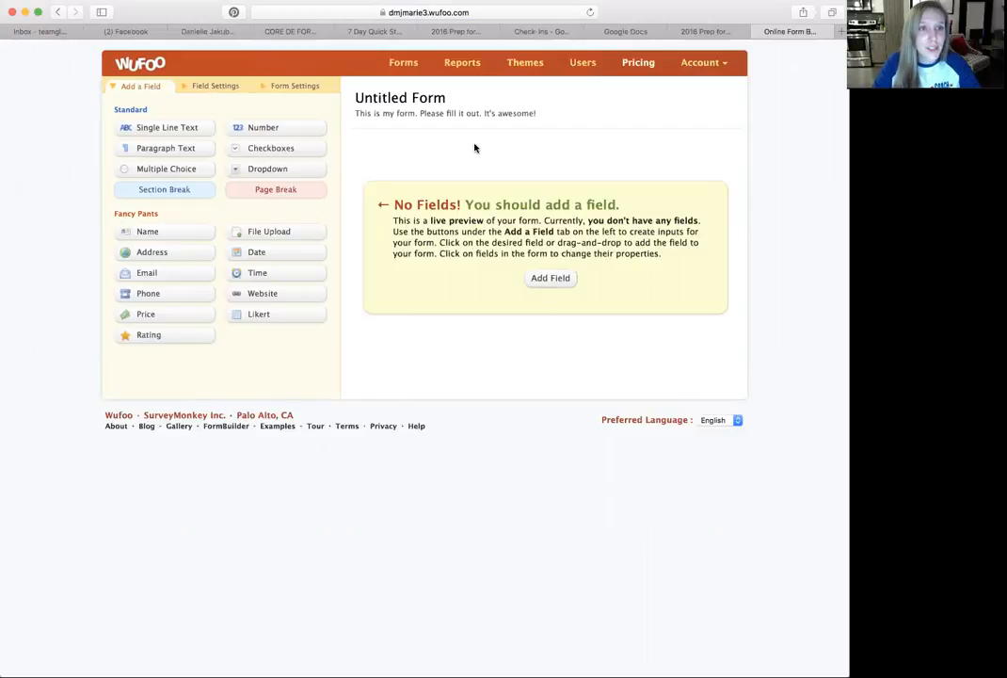
- Name the untitled form "Weekly Check-In"
left_click(385, 101)
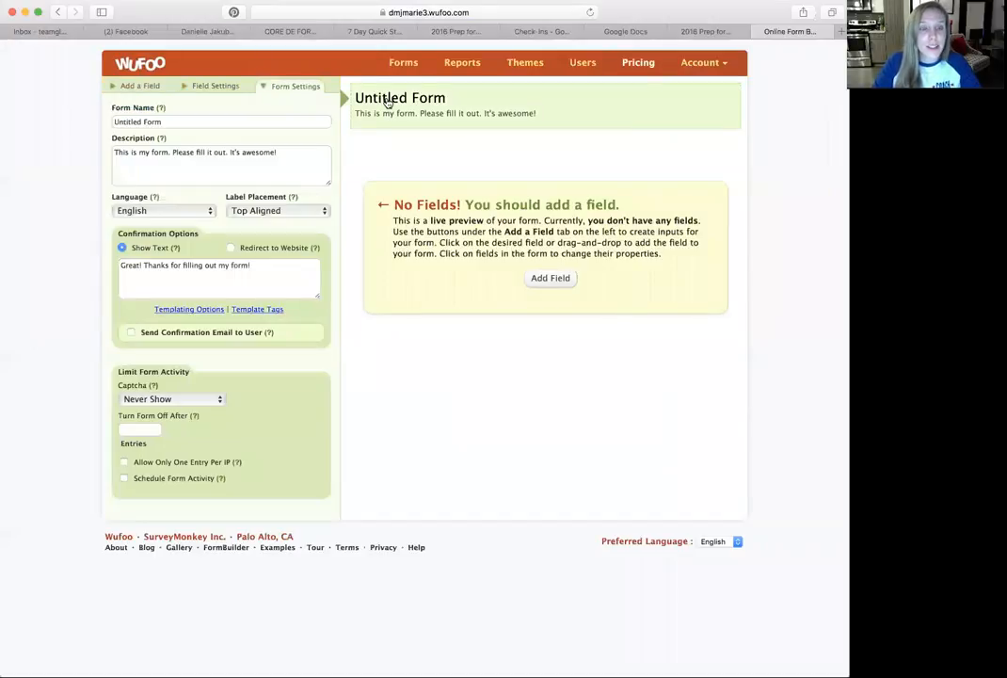
left_click_drag(184, 122, 99, 121)
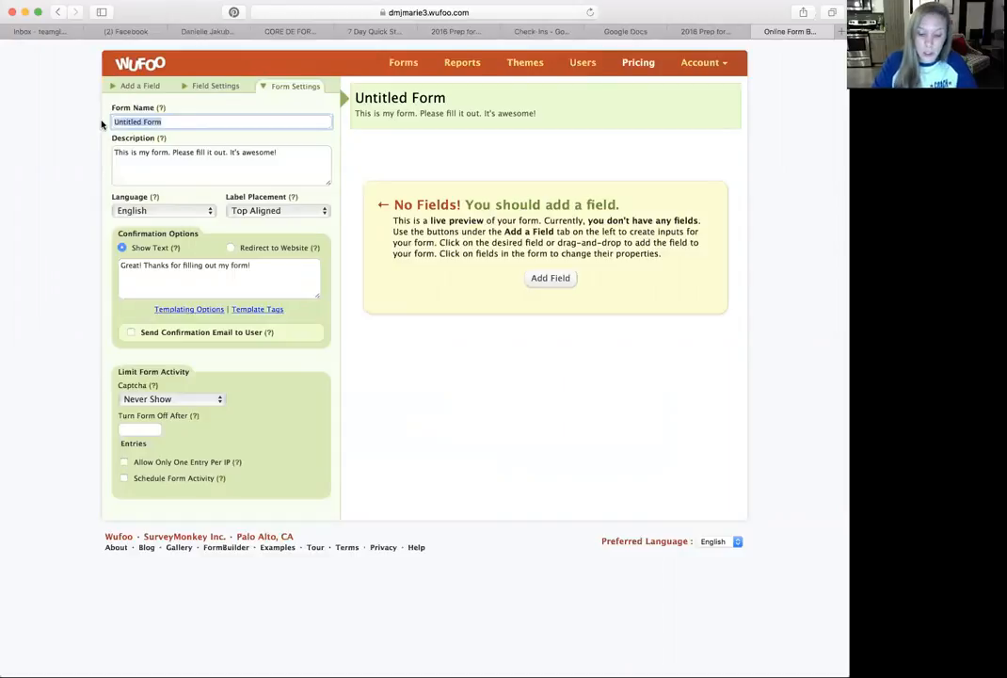
type("Weekly CHec")
key("BackSpace")
key("BackSpace")
key("BackSpace")
type("heck -In")
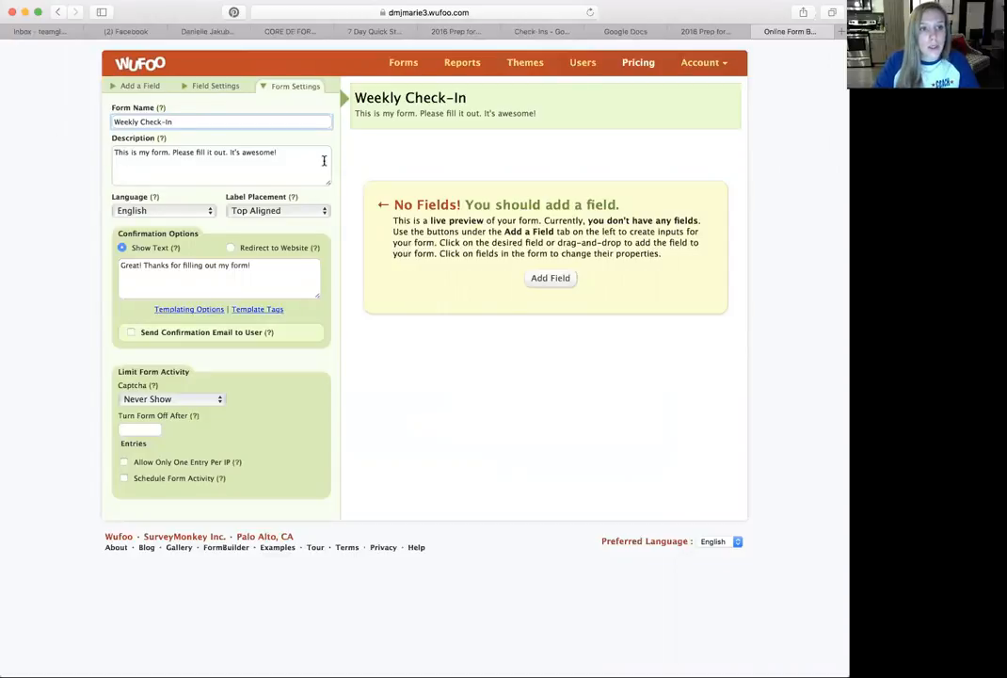
- Replace the form's description with "I'm here to check in with you, please be honest about your responses!"
triple_click(111, 153)
type("I'")
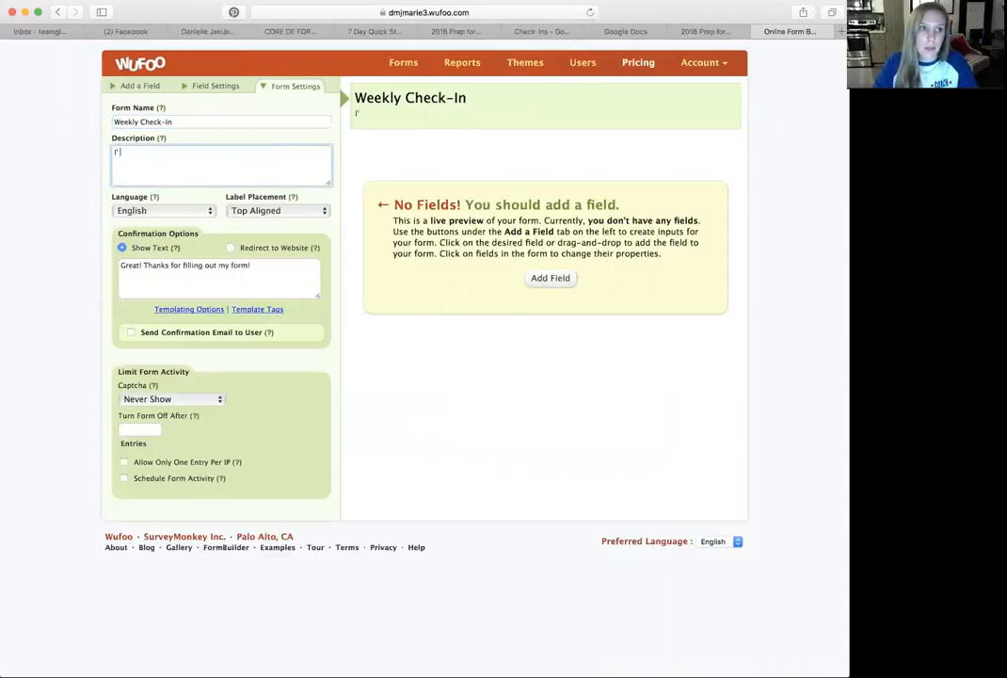
type("m here to check")
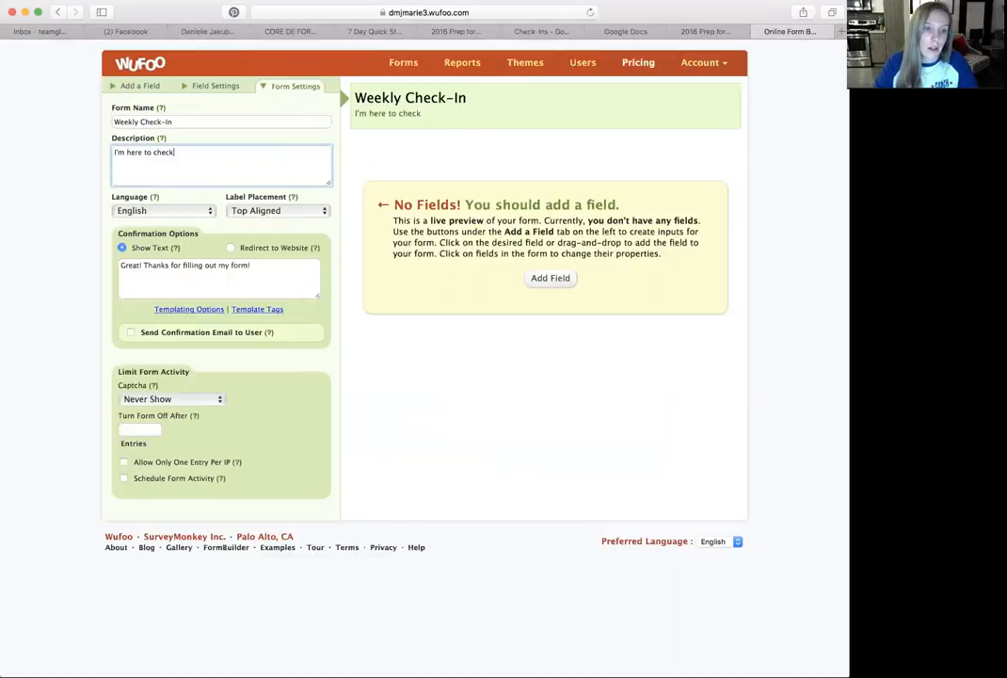
type(" in with you. plaes")
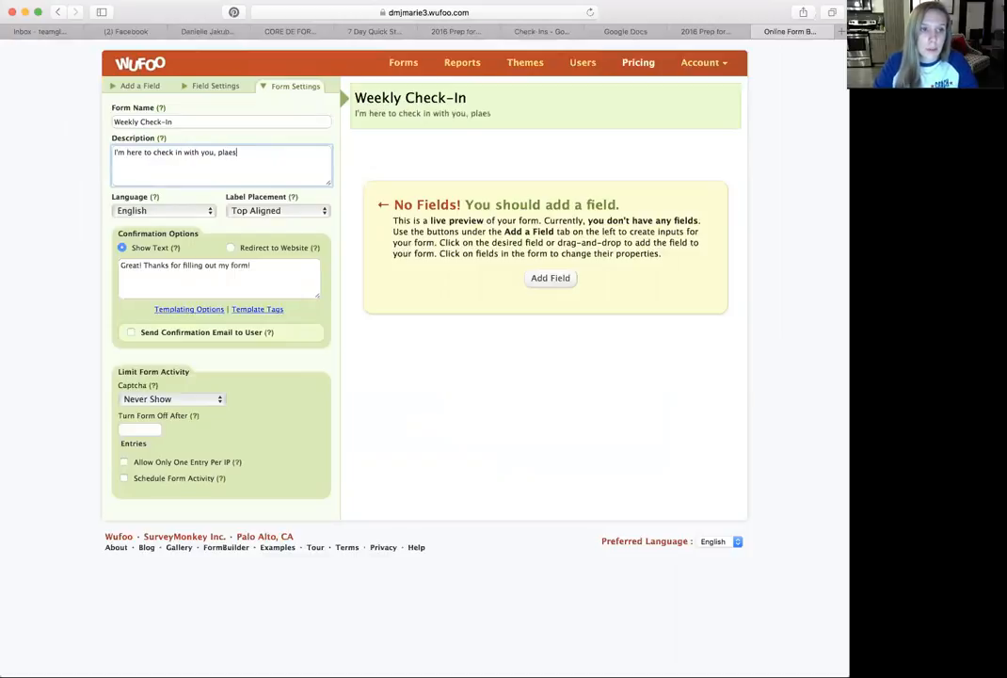
key("BackSpace")
type("ease be honest ab")
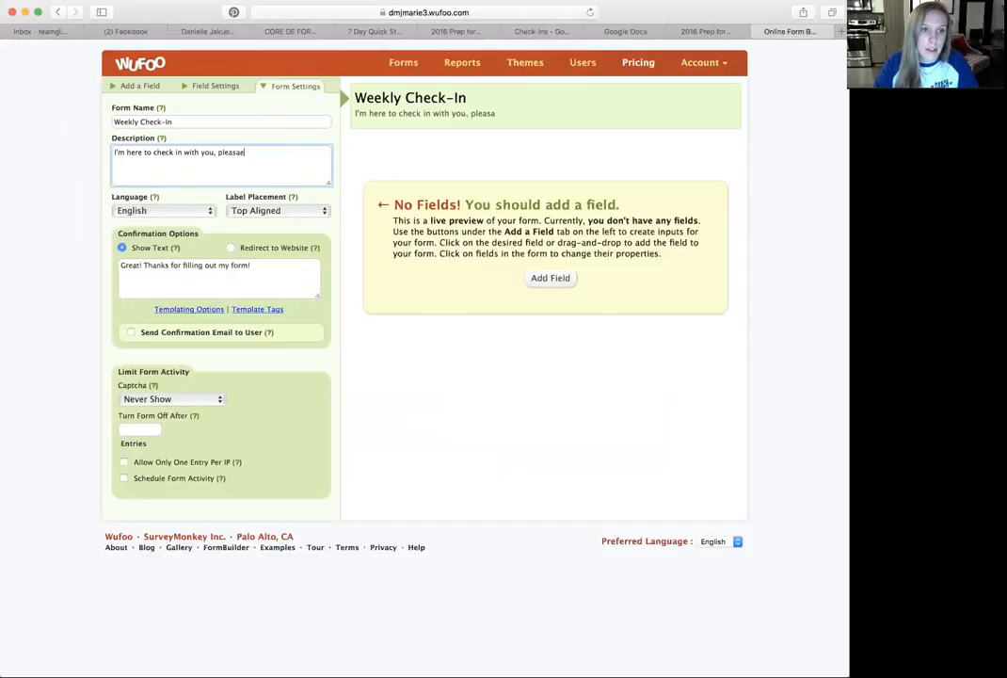
type("out ")
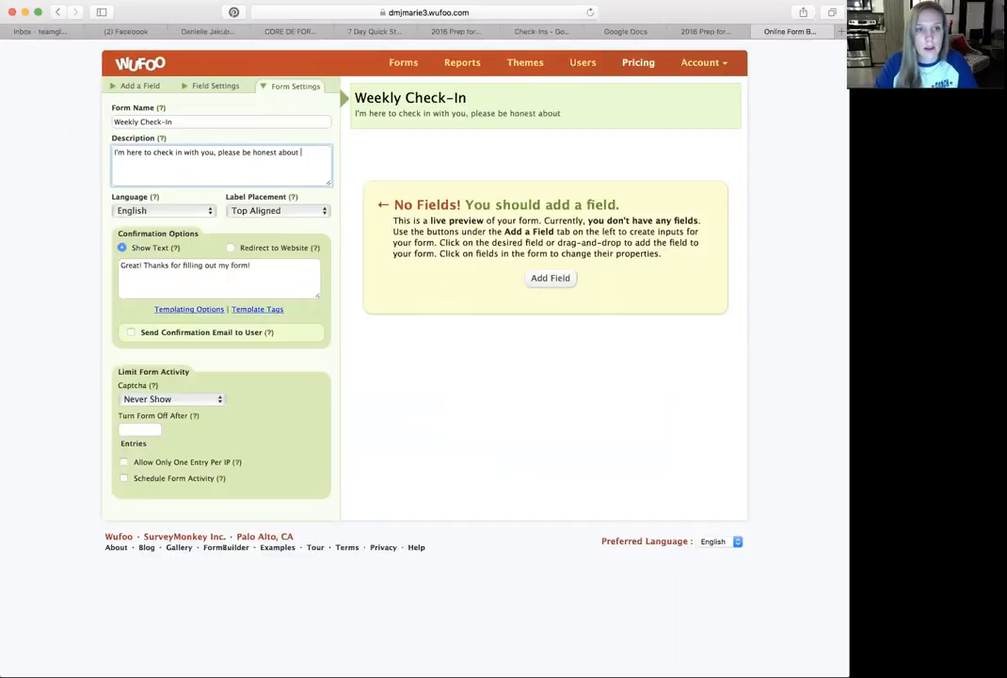
type("your responses!")
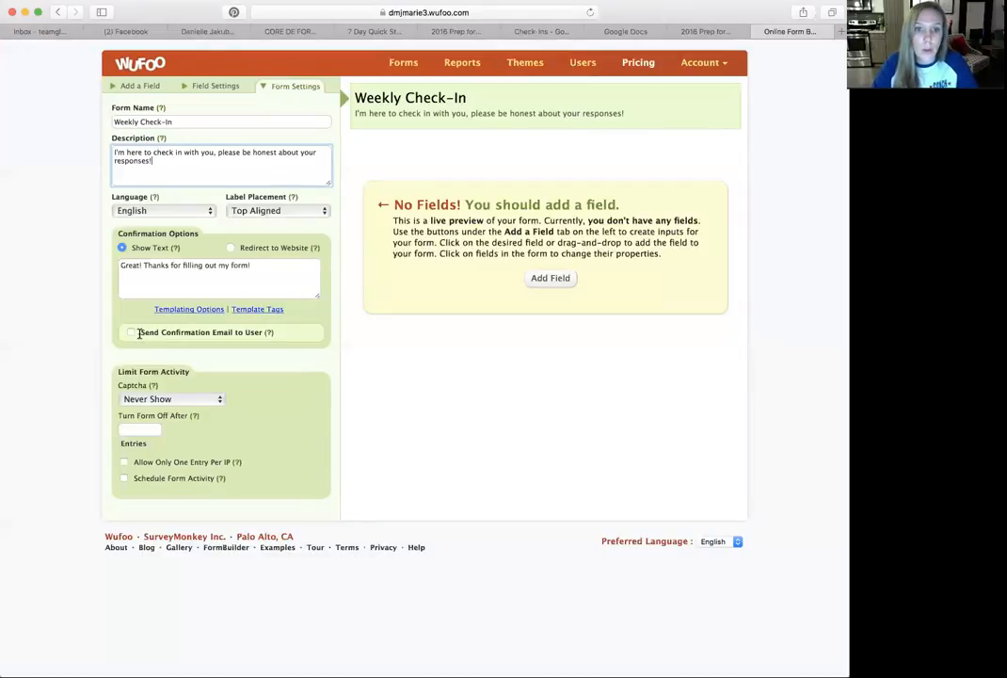
- Add a Name field to the form and make it required
left_click(551, 279)
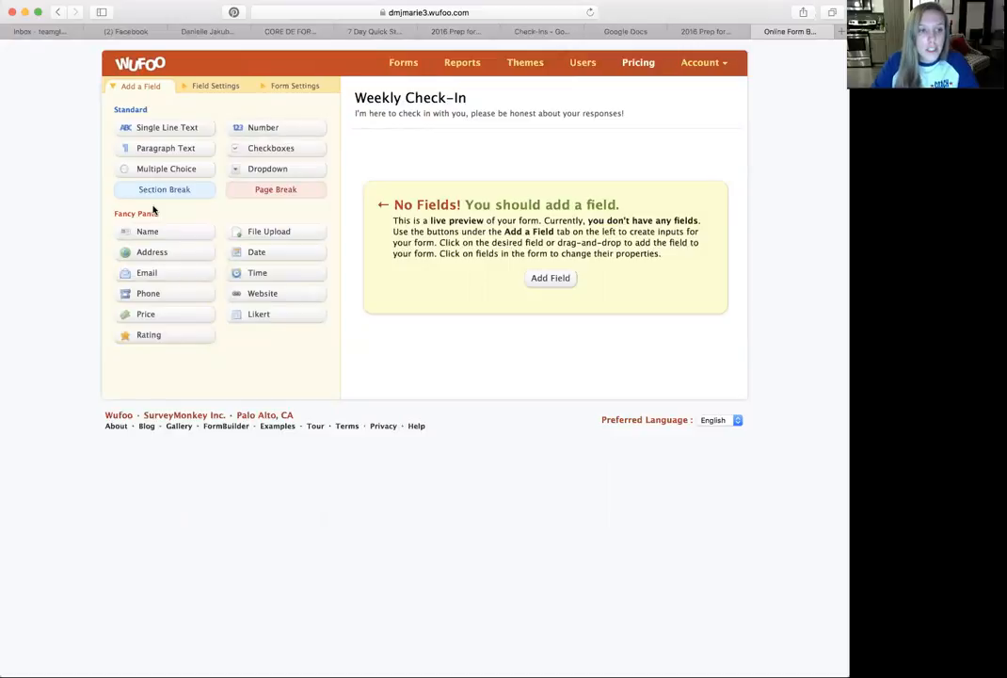
left_click(164, 237)
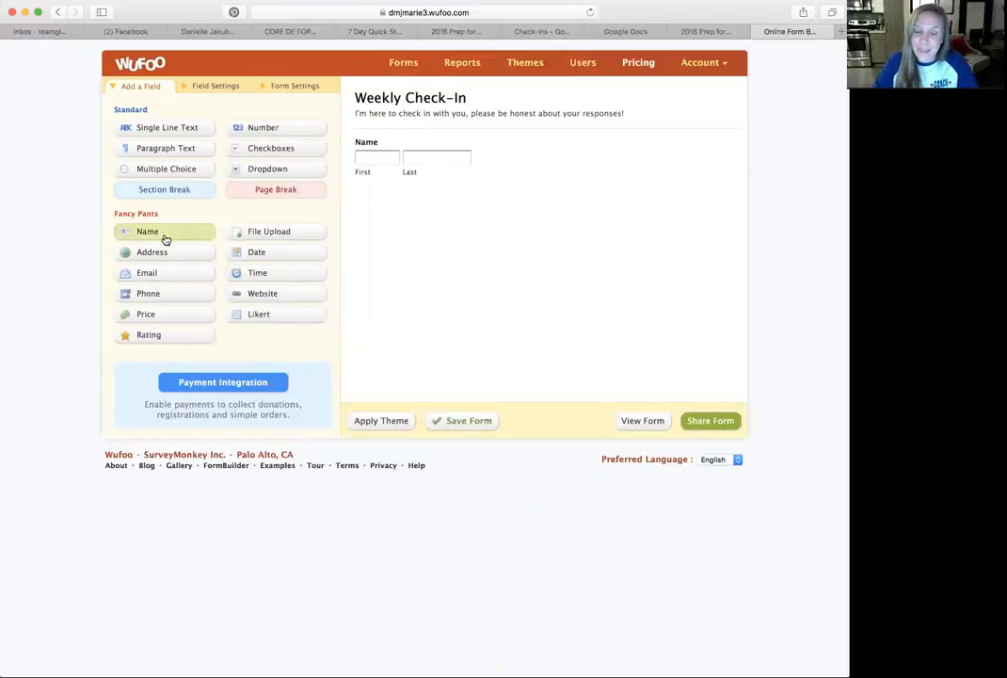
left_click(506, 149)
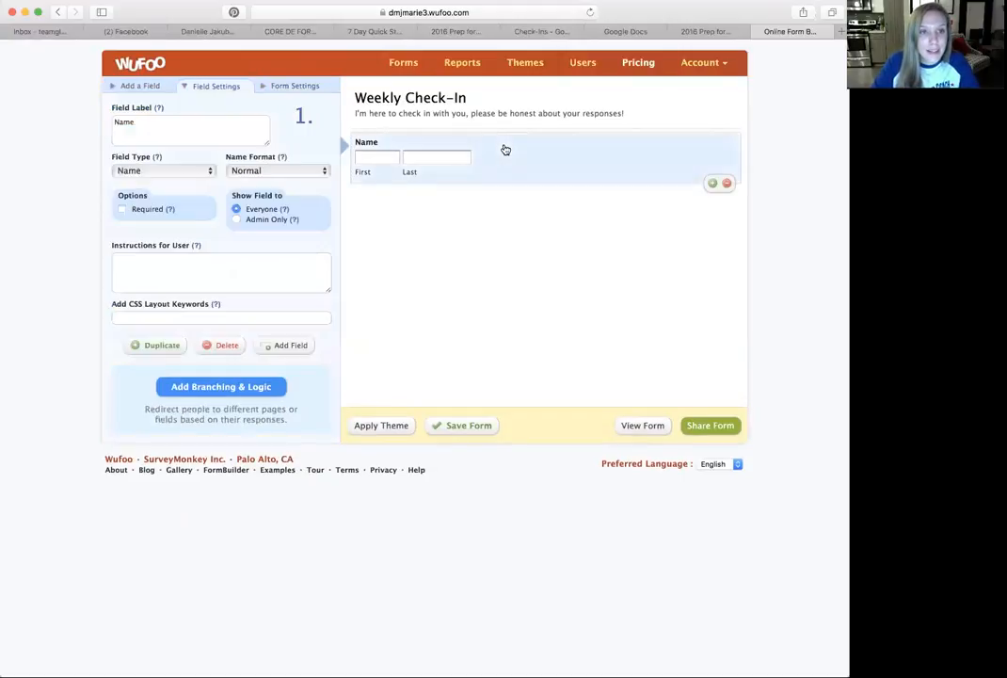
left_click(123, 210)
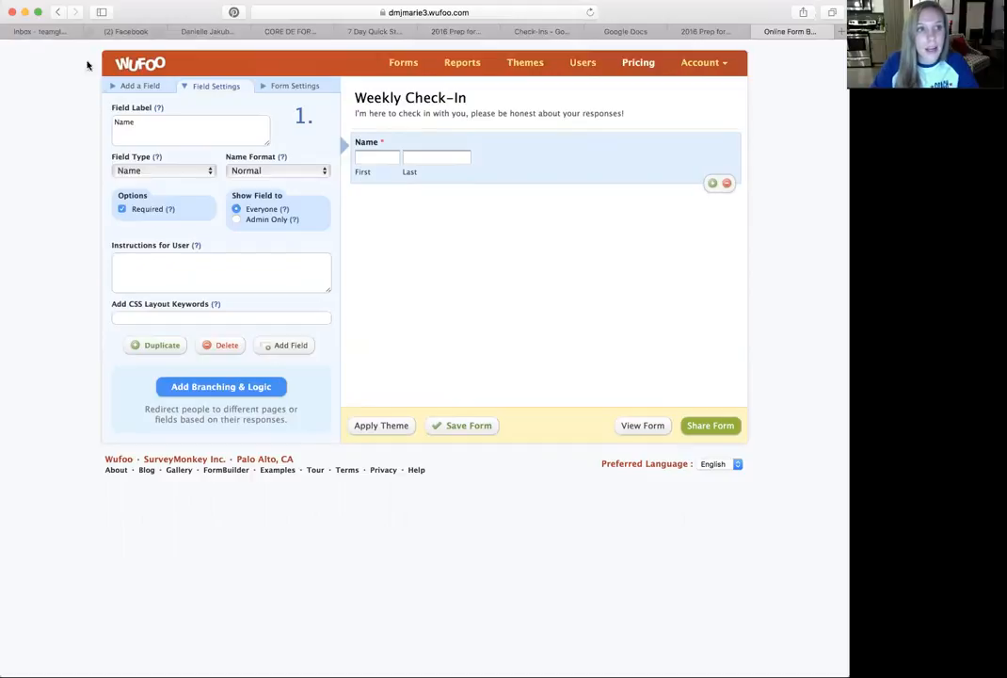
- Add a Date field below the Name field and make it required
left_click(118, 89)
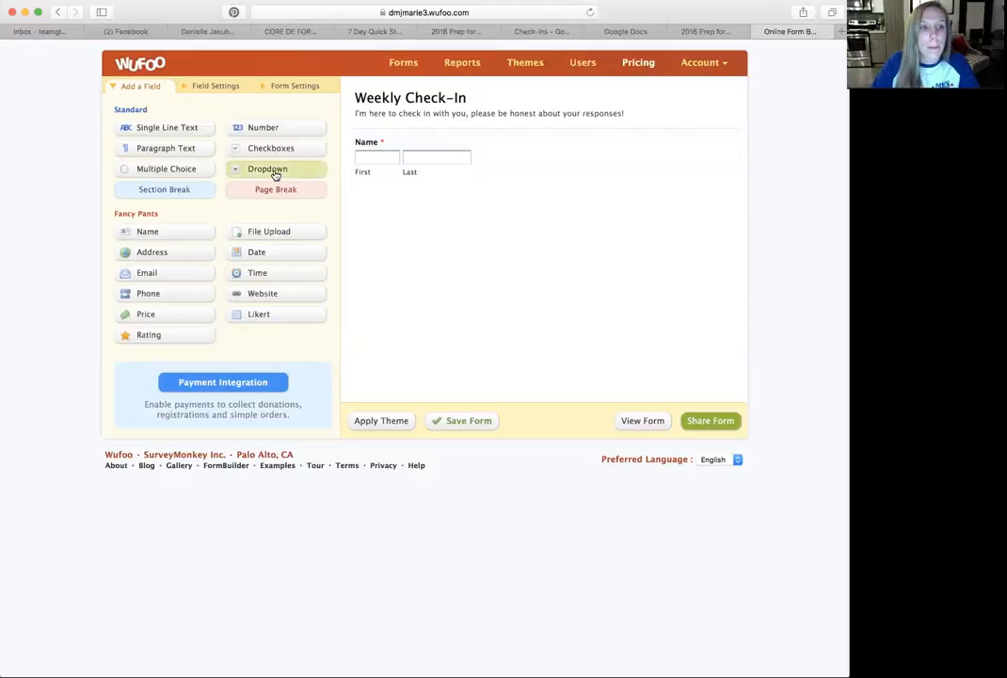
left_click(288, 260)
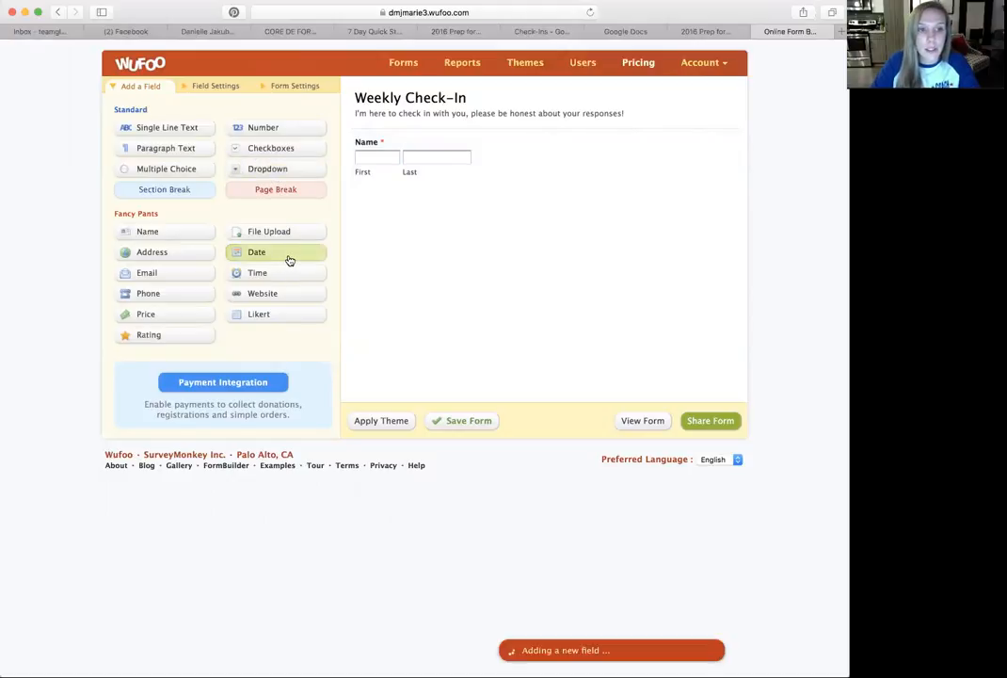
left_click(492, 226)
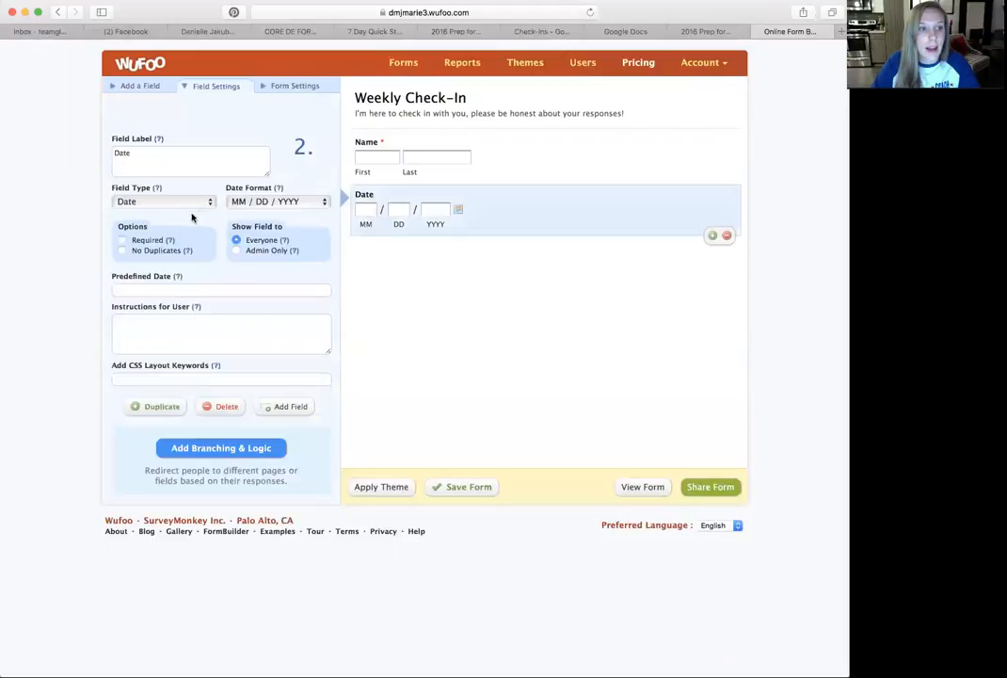
left_click(121, 240)
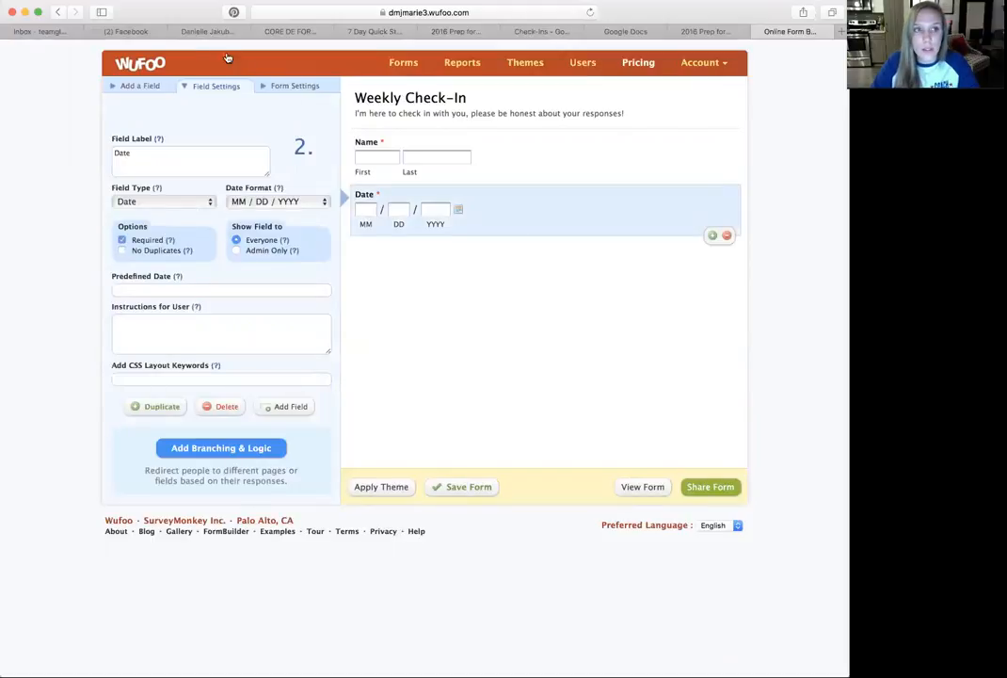
left_click(136, 87)
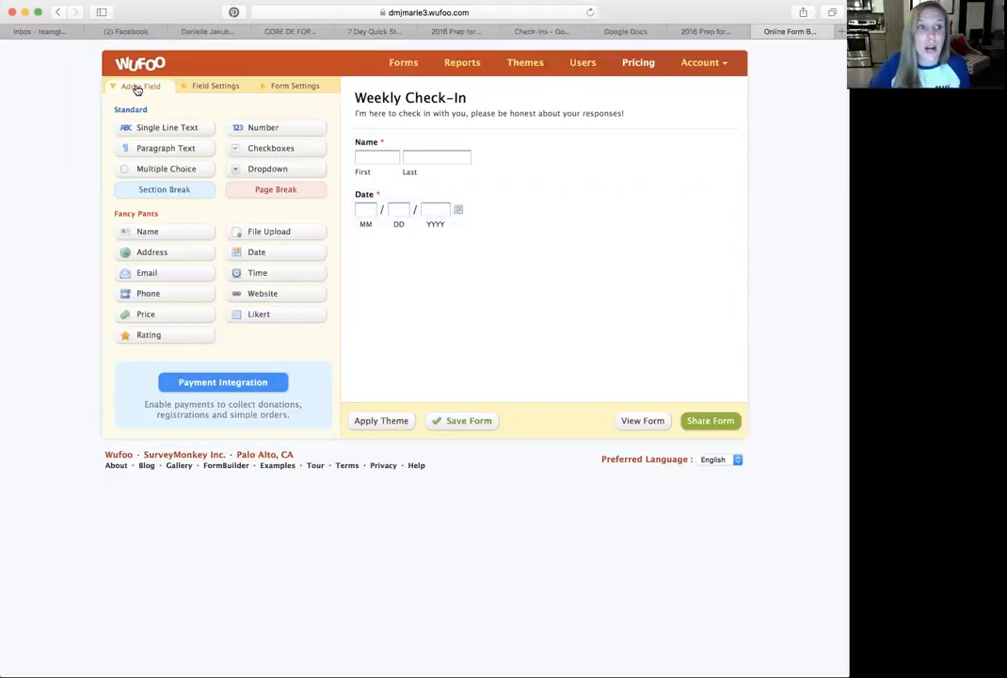
left_click(178, 280)
left_click(172, 293)
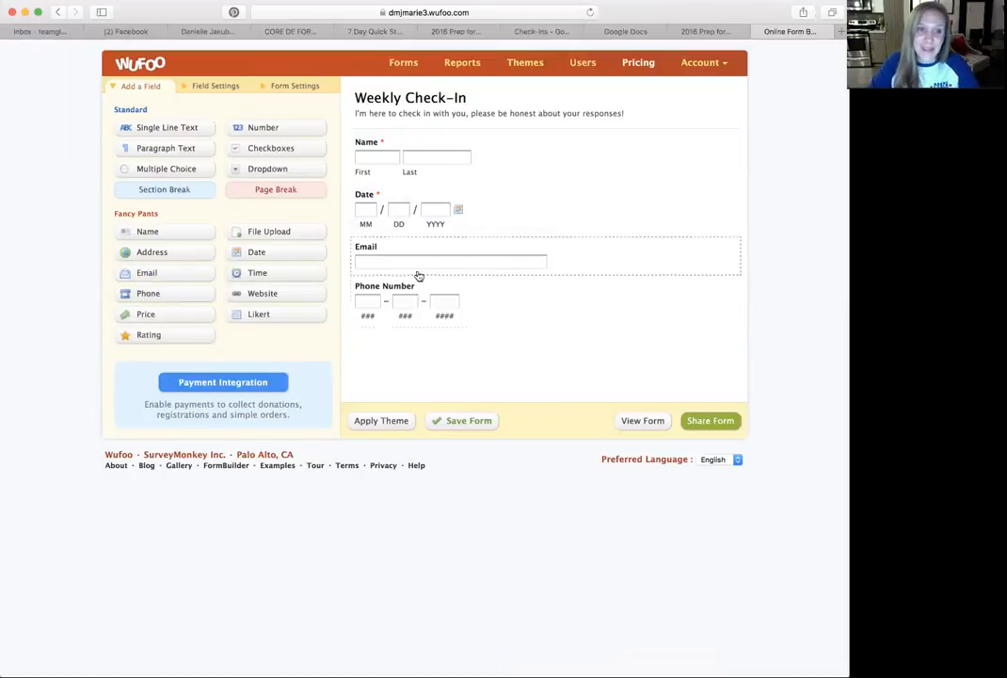
left_click(579, 261)
left_click(725, 274)
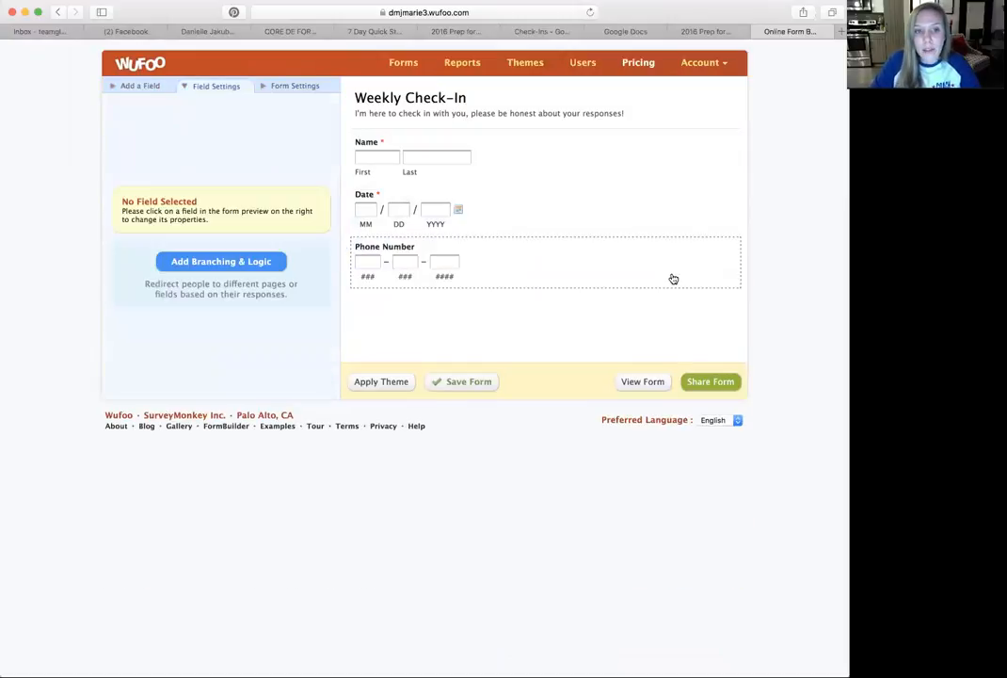
left_click(673, 279)
left_click(723, 287)
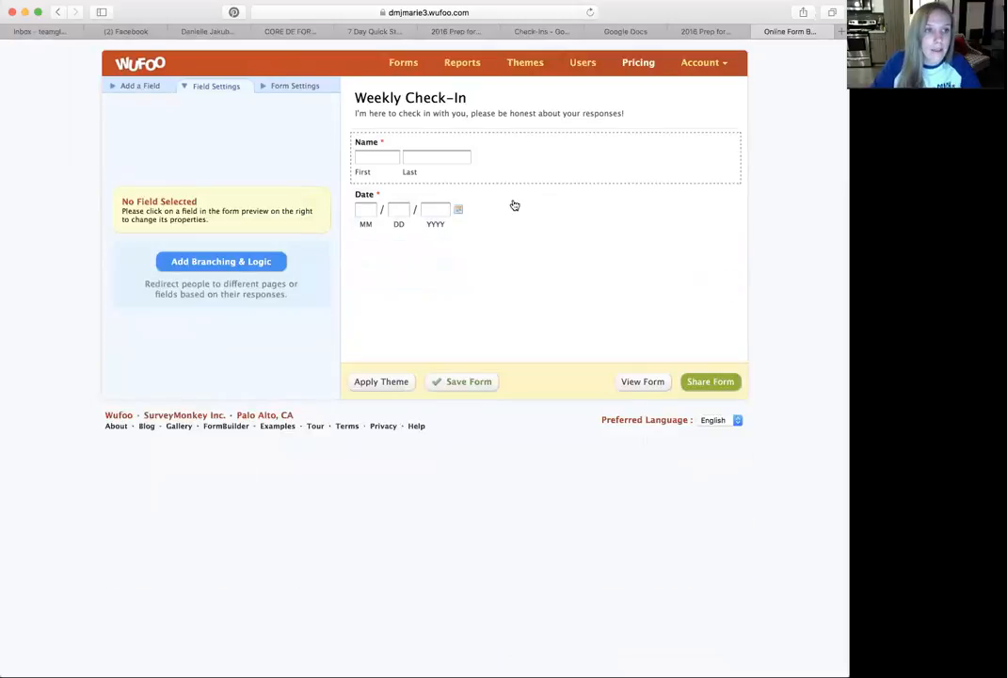
- Add a required single-line text field labelled "On a scale from 1-4 how did your week go, 1 being the best?"
left_click(149, 87)
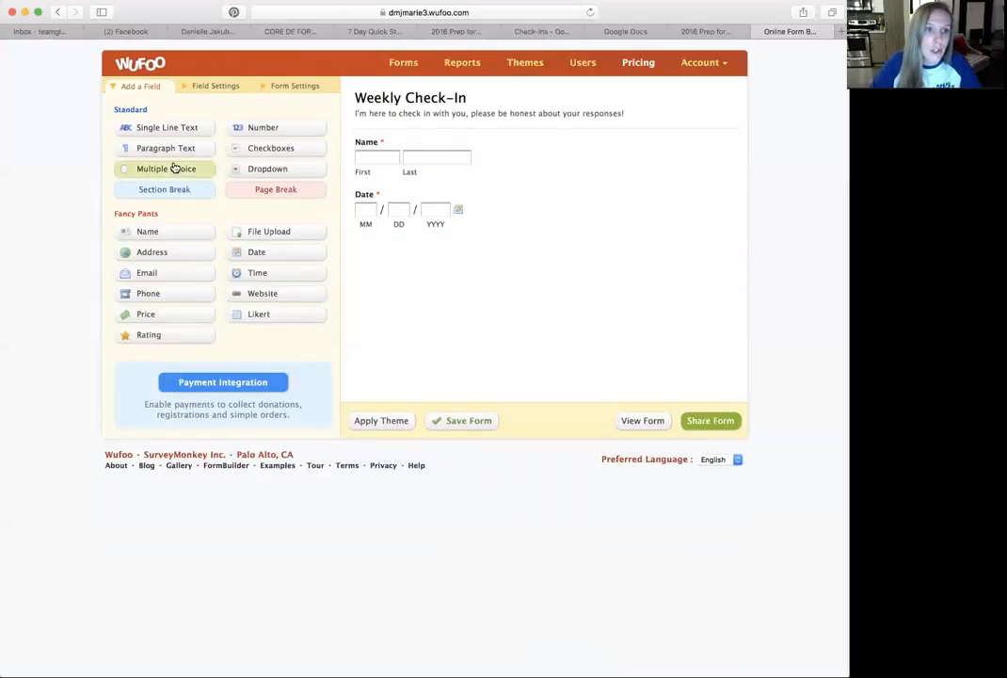
left_click(172, 134)
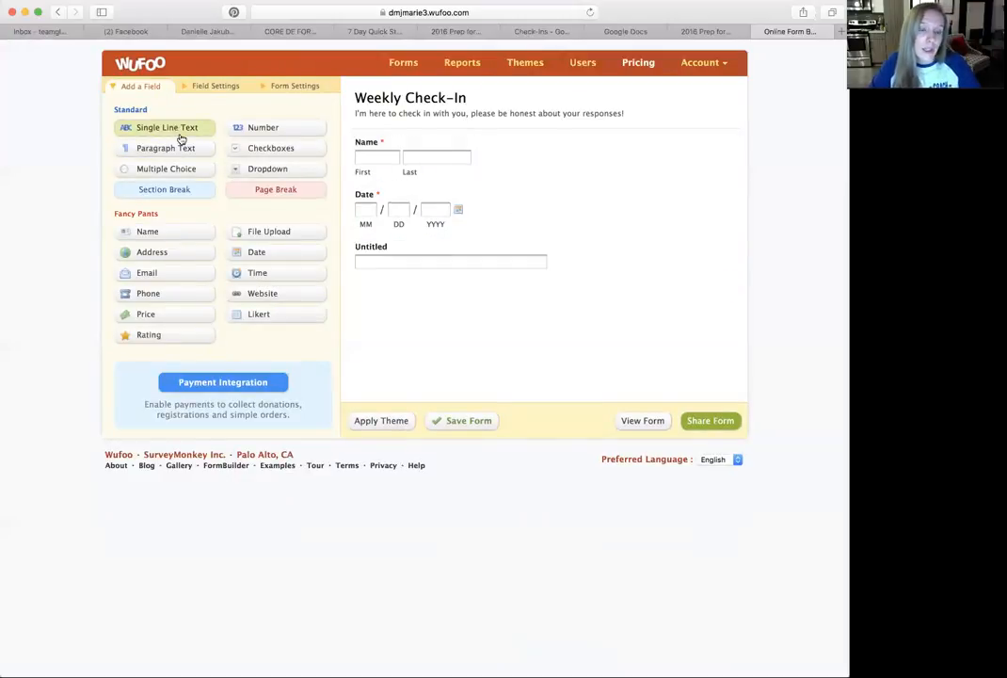
left_click(416, 260)
left_click_drag(175, 204, 91, 200)
type("On a scal")
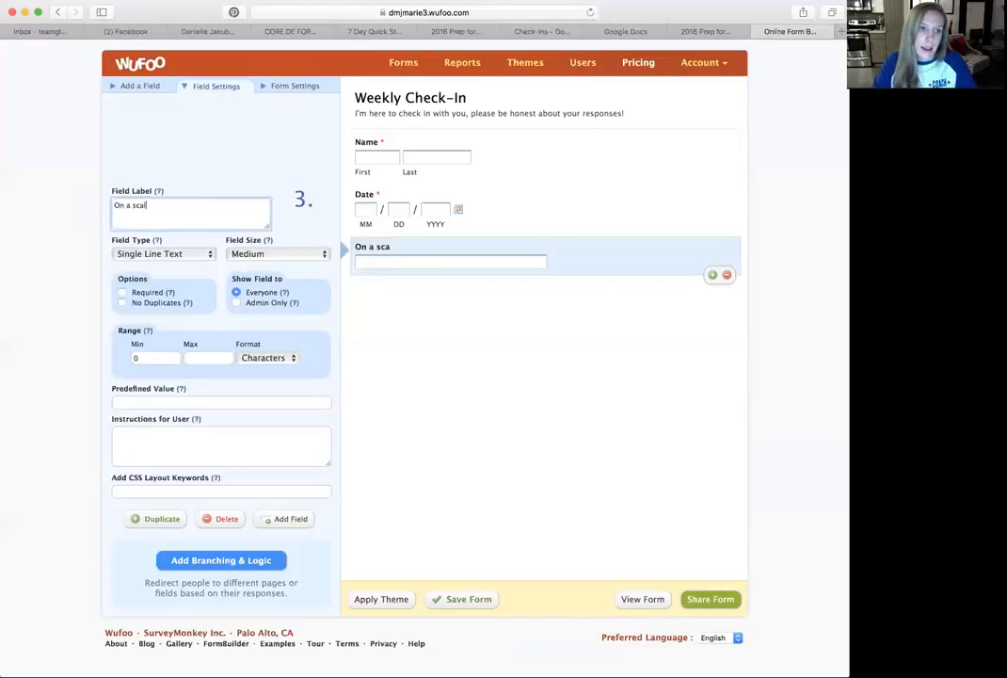
type("e from 1-4 ho")
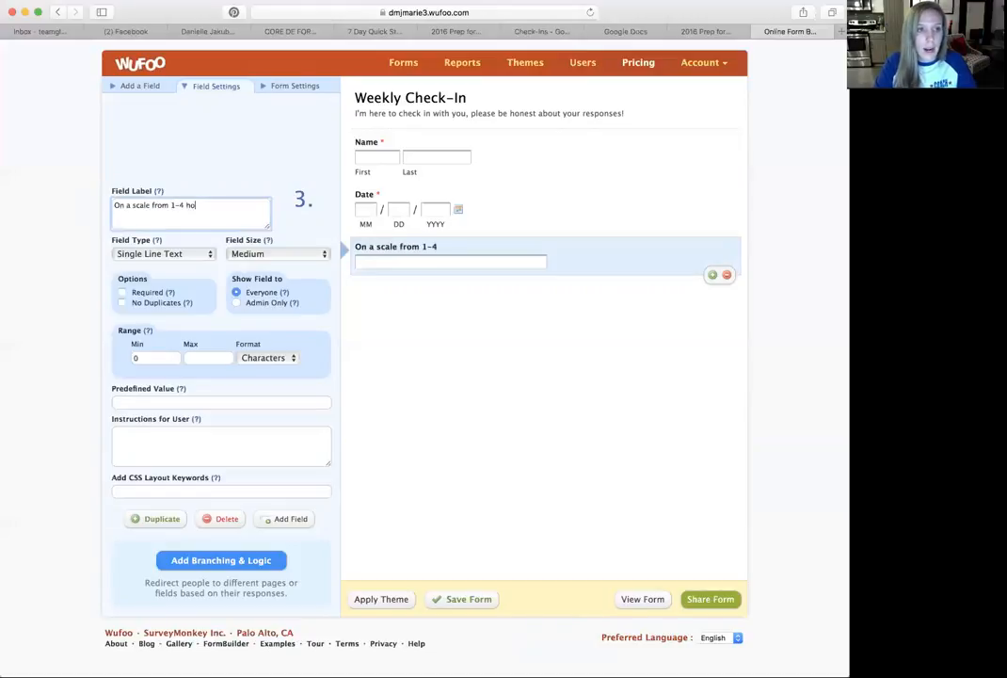
type("w did your wee")
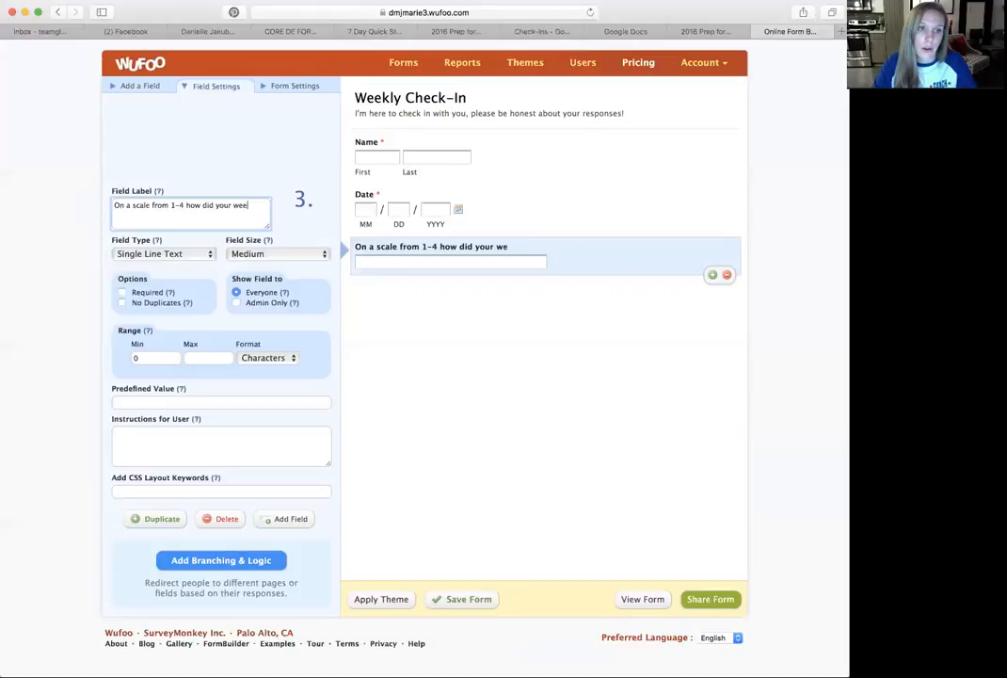
type("k go, 1 being the best?")
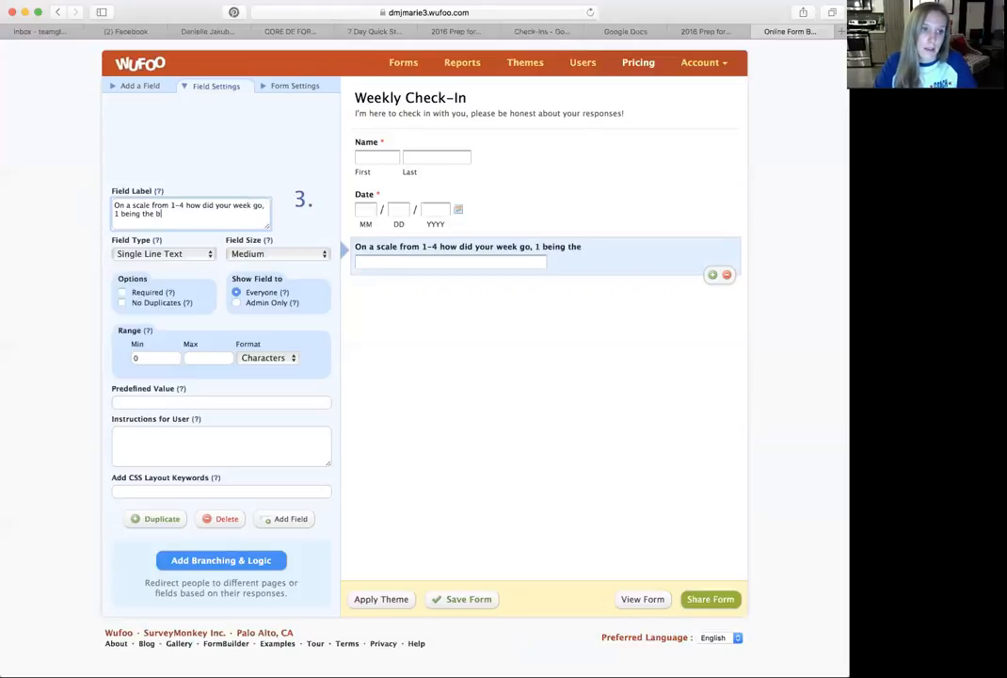
left_click(121, 292)
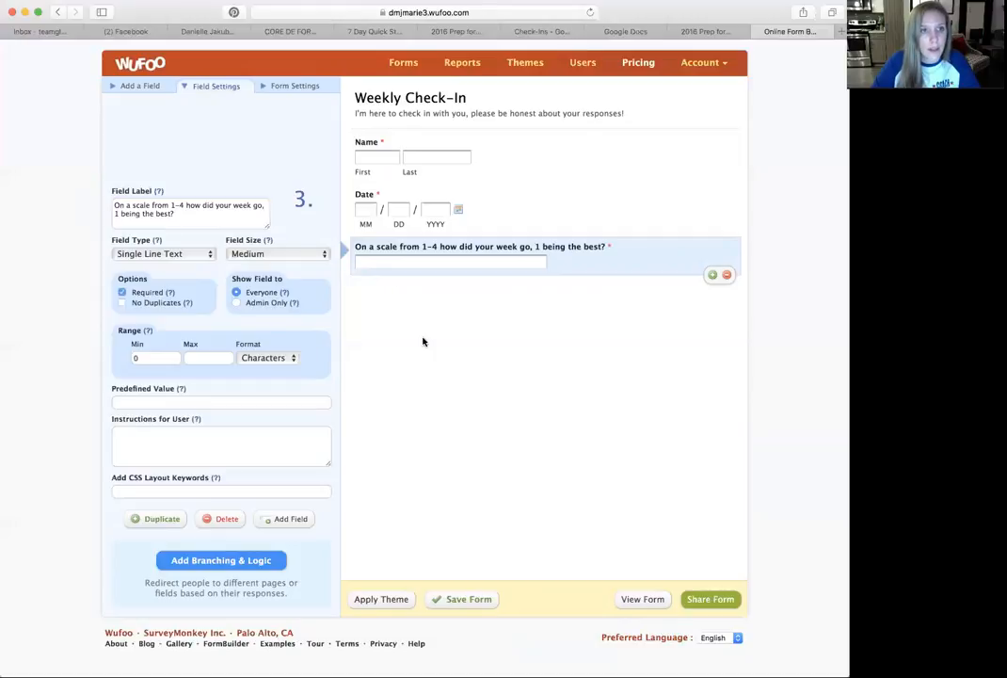
- Add a multiple choice field labelled "What do you need more of from your coach?"
left_click(137, 88)
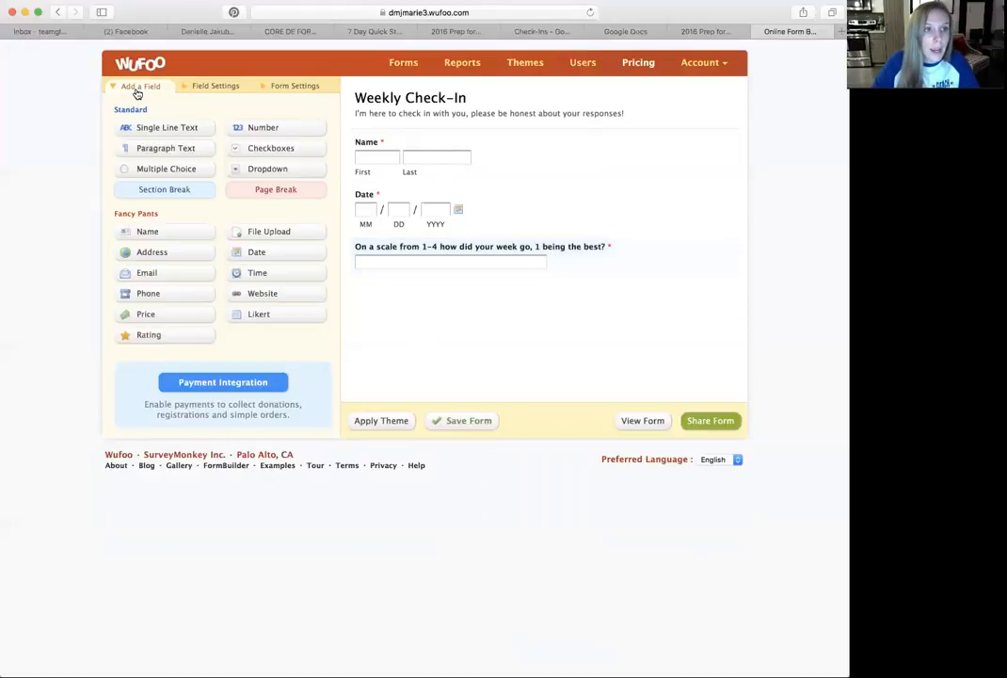
left_click(165, 171)
left_click(456, 316)
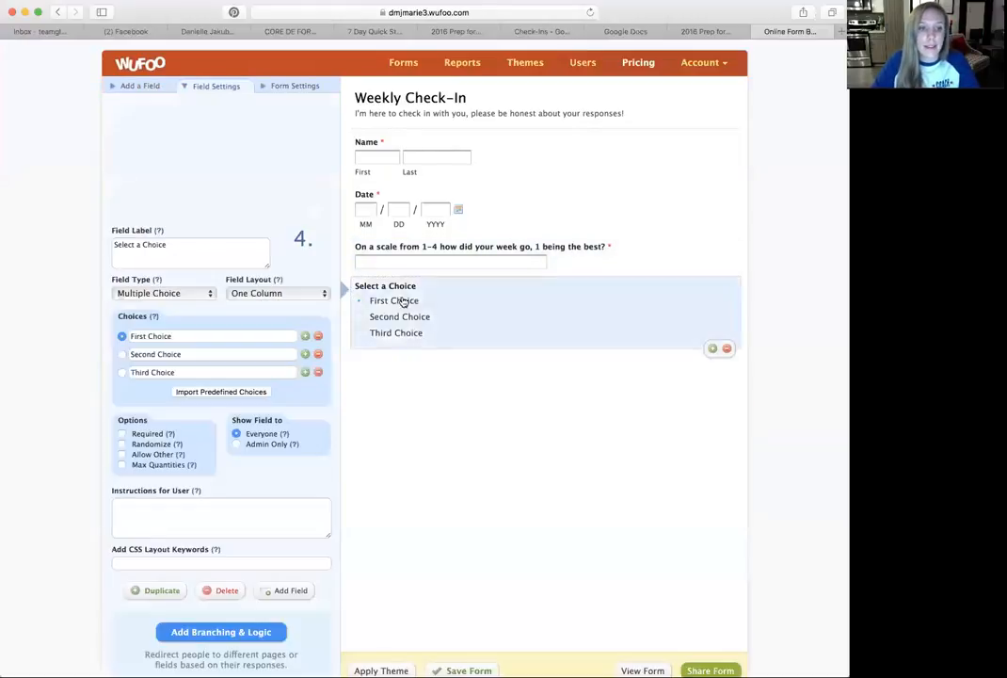
left_click_drag(198, 251, 92, 248)
type("What do you need more of")
type("your coach?")
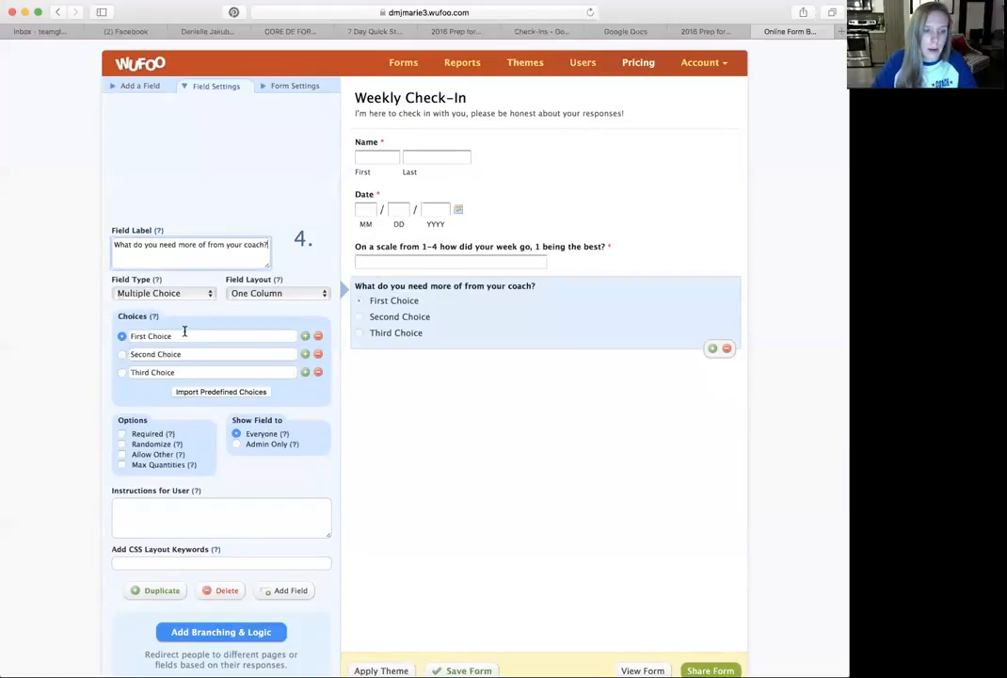
- Set the coach question's choices to Recipes, Motivation and Workout Ideas, and make the question required
left_click(180, 331)
type("Recipes")
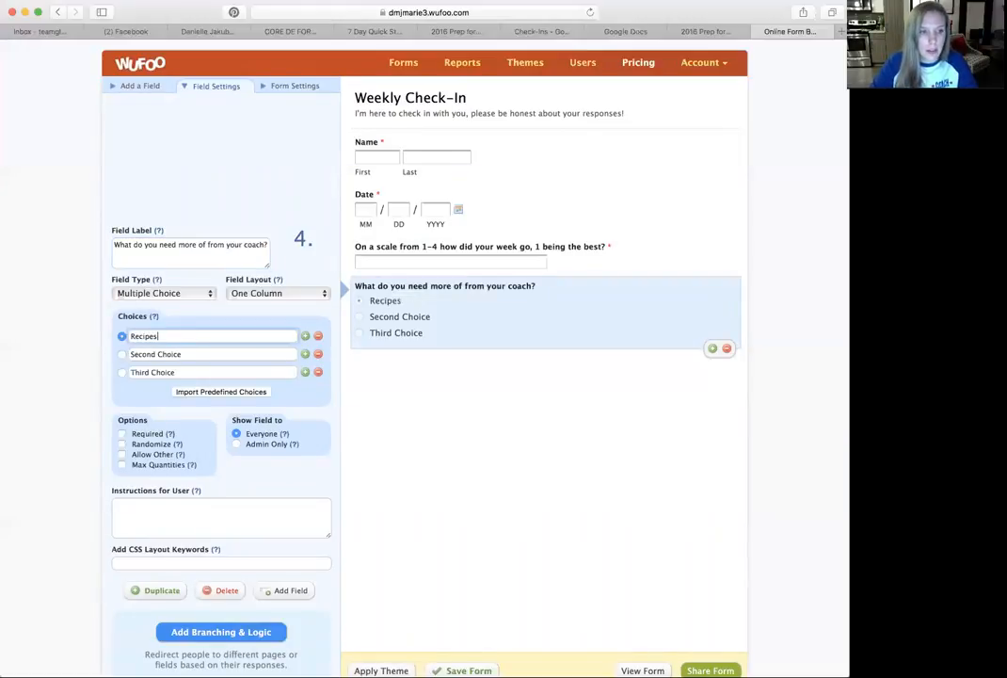
left_click(209, 353)
type("Motivation")
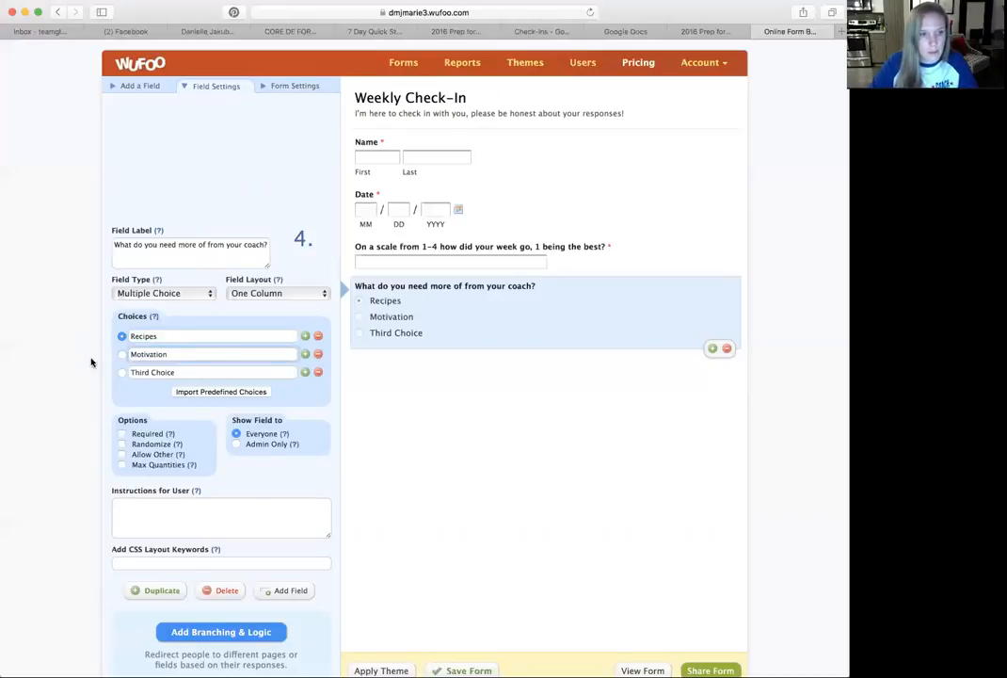
left_click(198, 371)
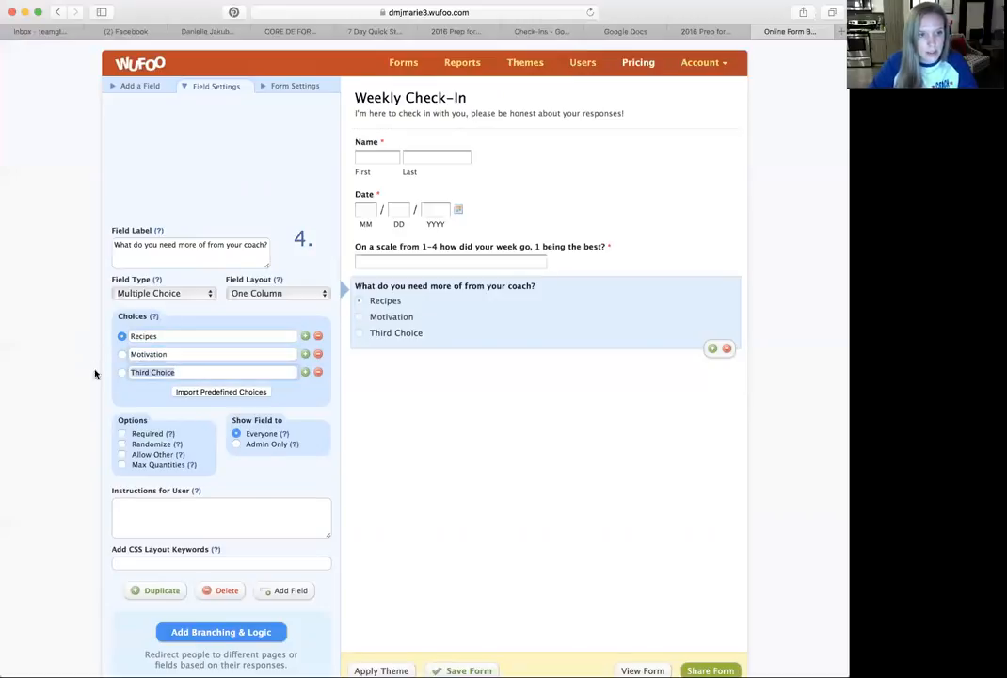
type("Workout Ideas")
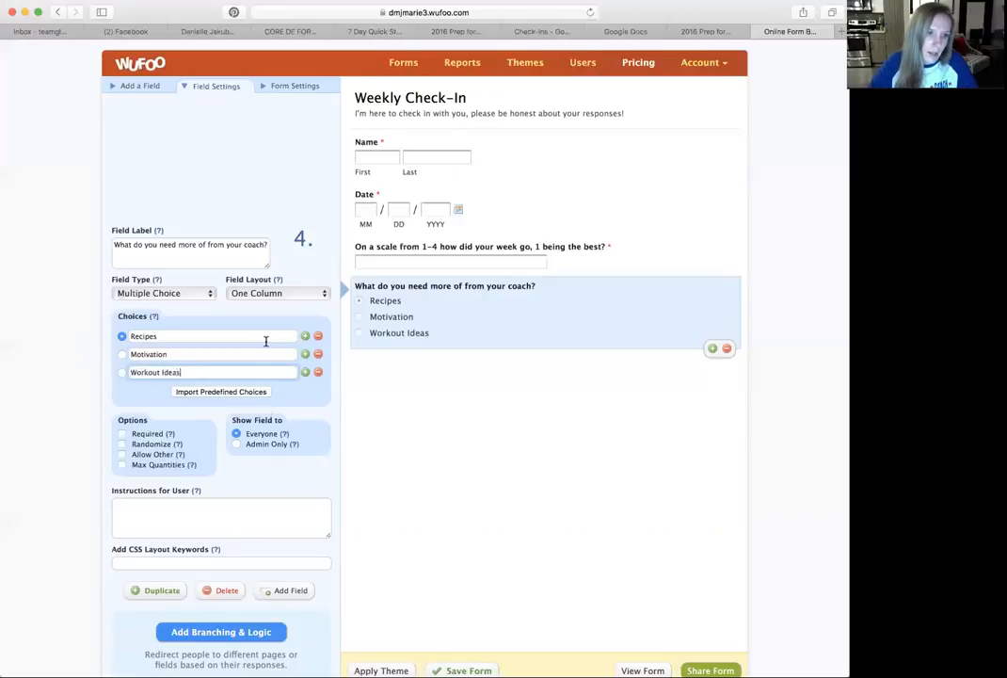
left_click(123, 433)
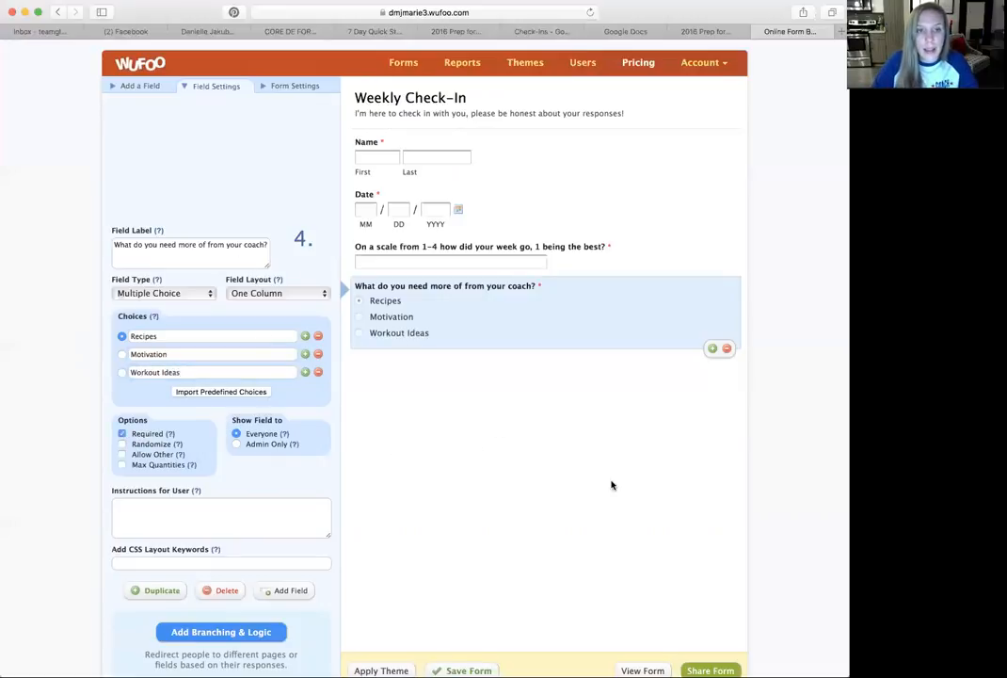
- Add a required file upload field labelled "Share your weekly Mirror Selfie Progress :)" below the coach question
left_click(132, 85)
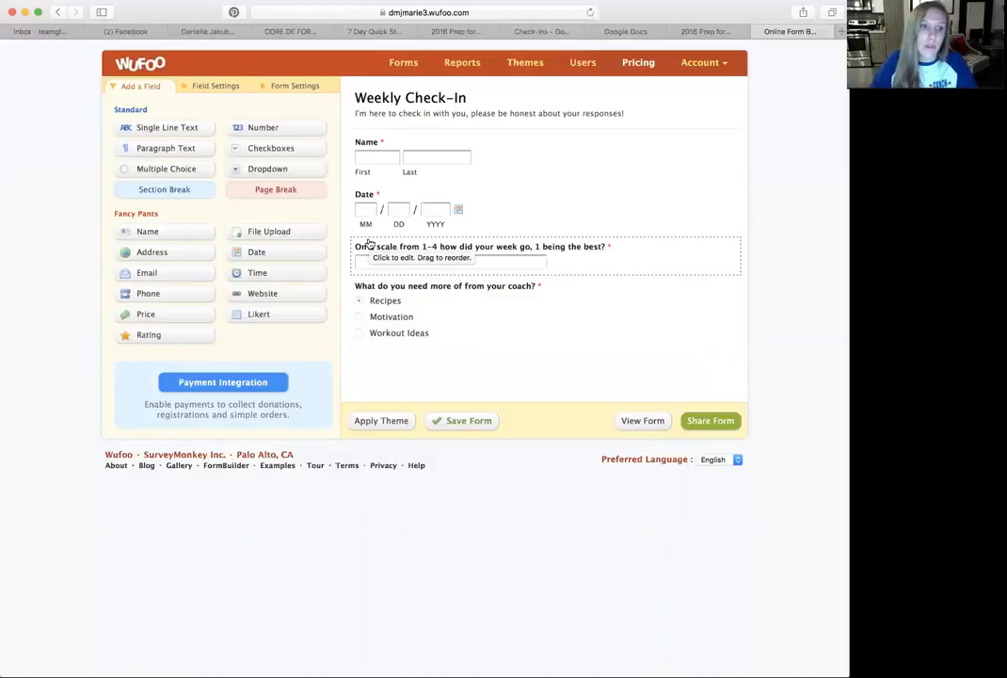
left_click(274, 233)
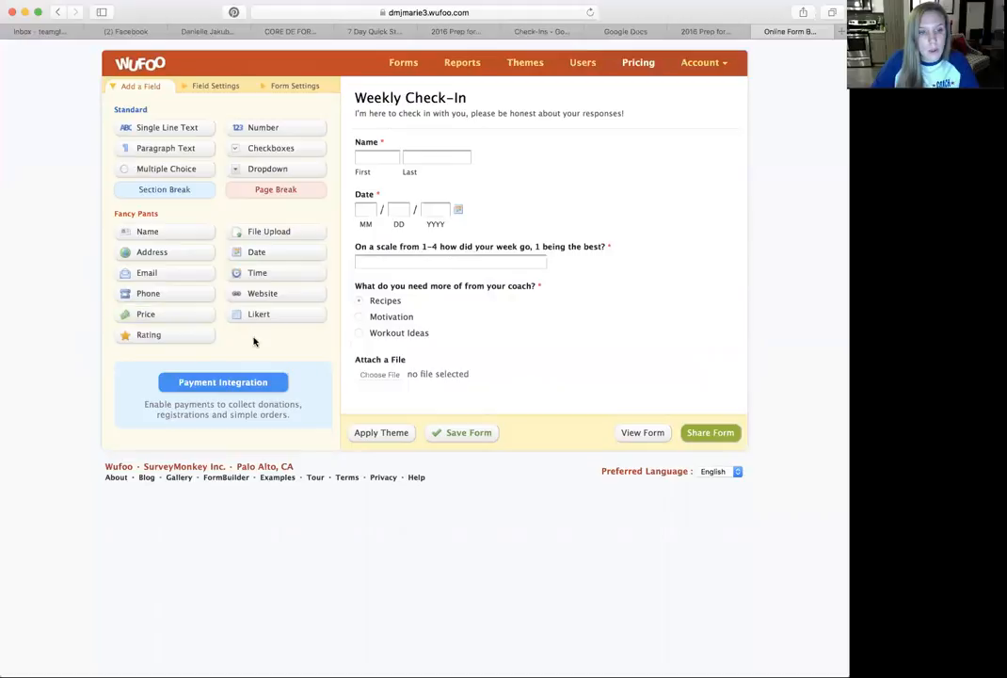
left_click(494, 365)
left_click(122, 404)
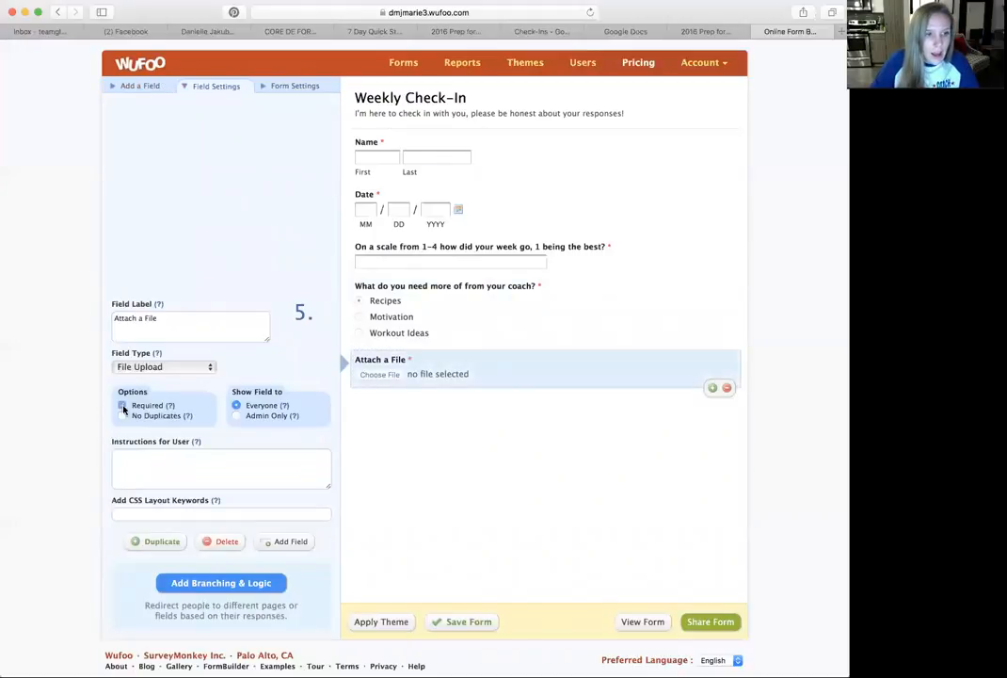
left_click(198, 320)
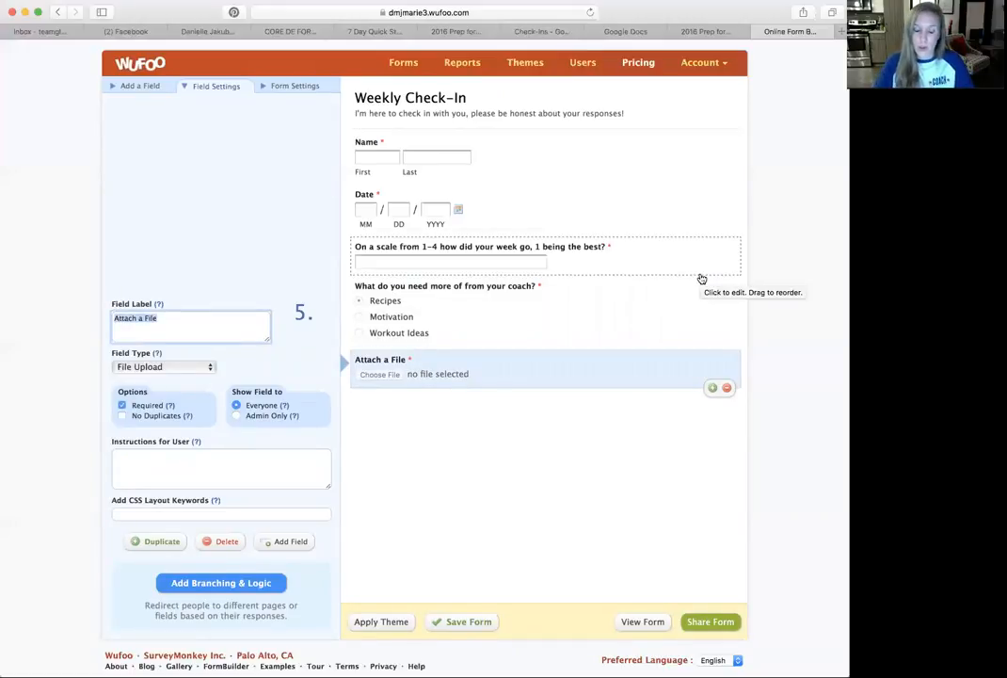
type("Share your we")
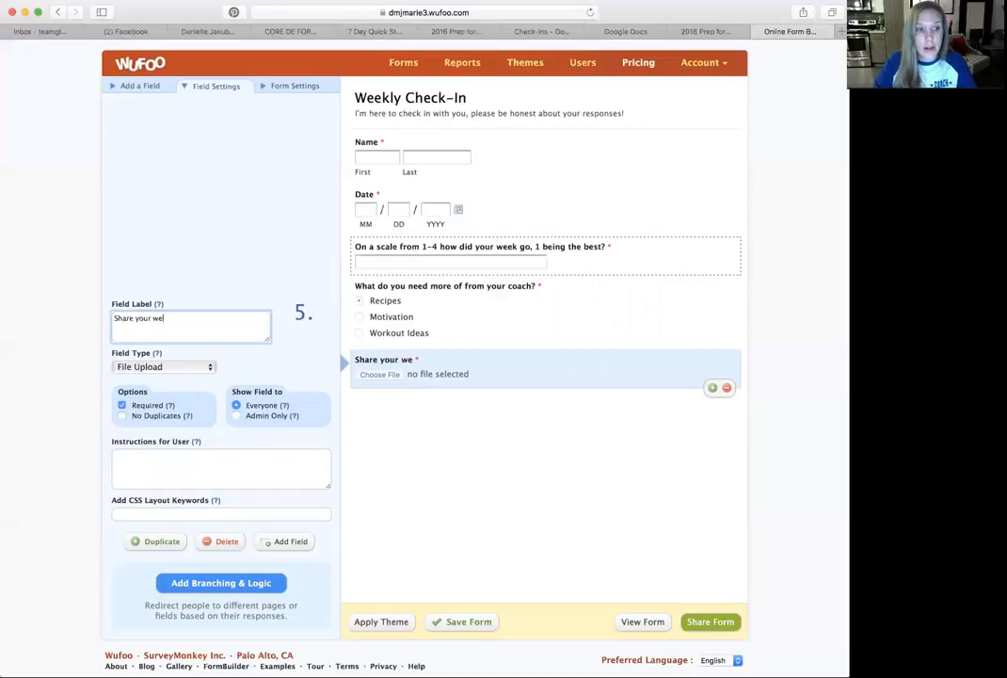
type("ekly Mirror Selfie Progress :)")
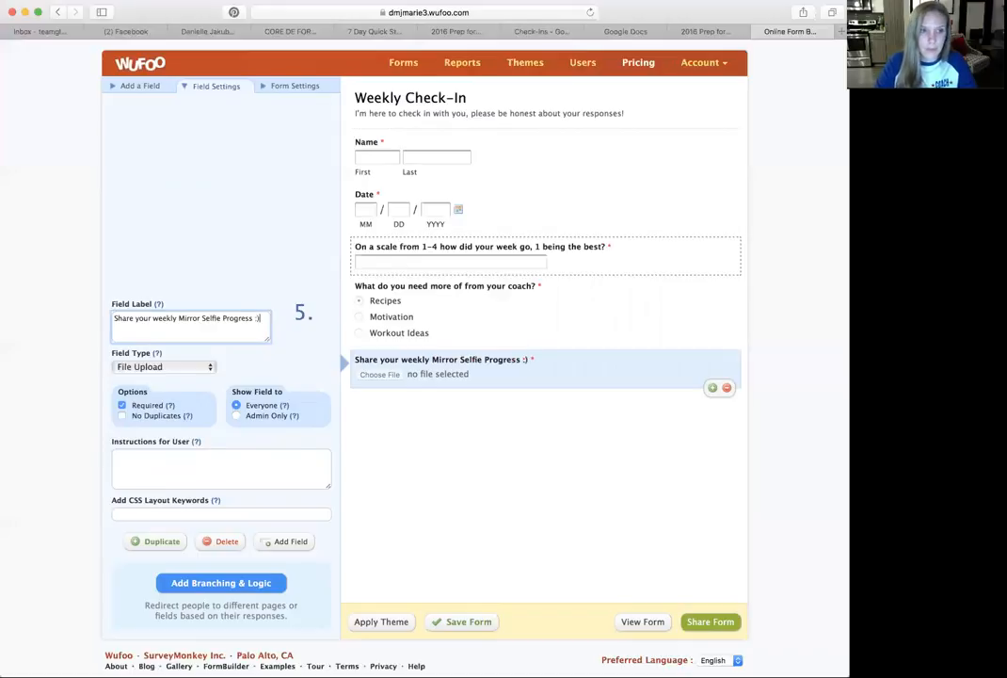
left_click(496, 461)
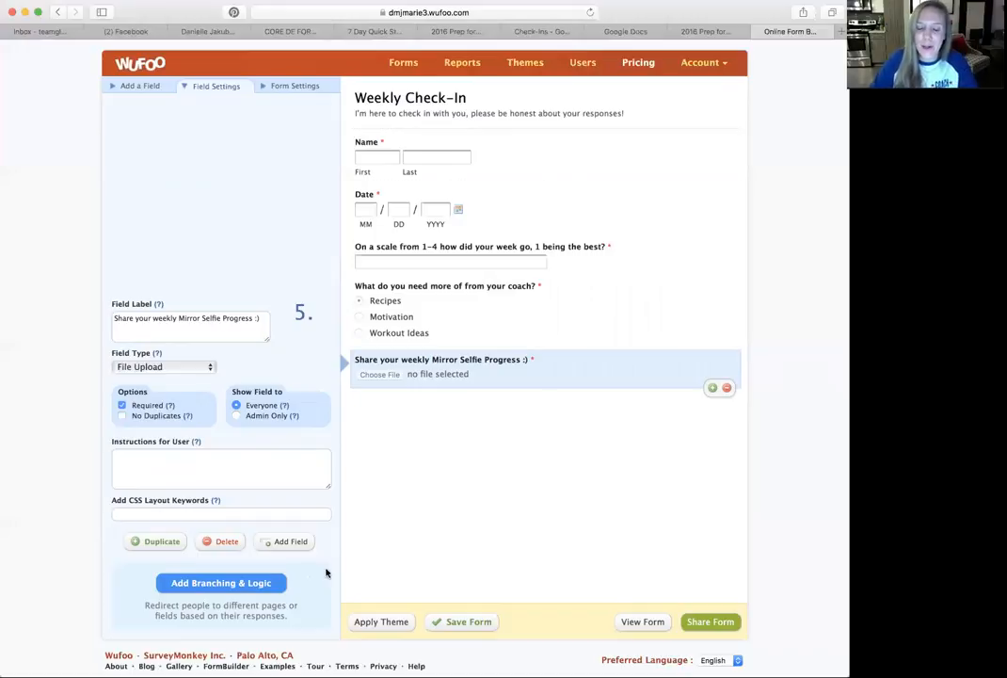
- Save the form and select its permanent link on the sharing page
left_click(468, 623)
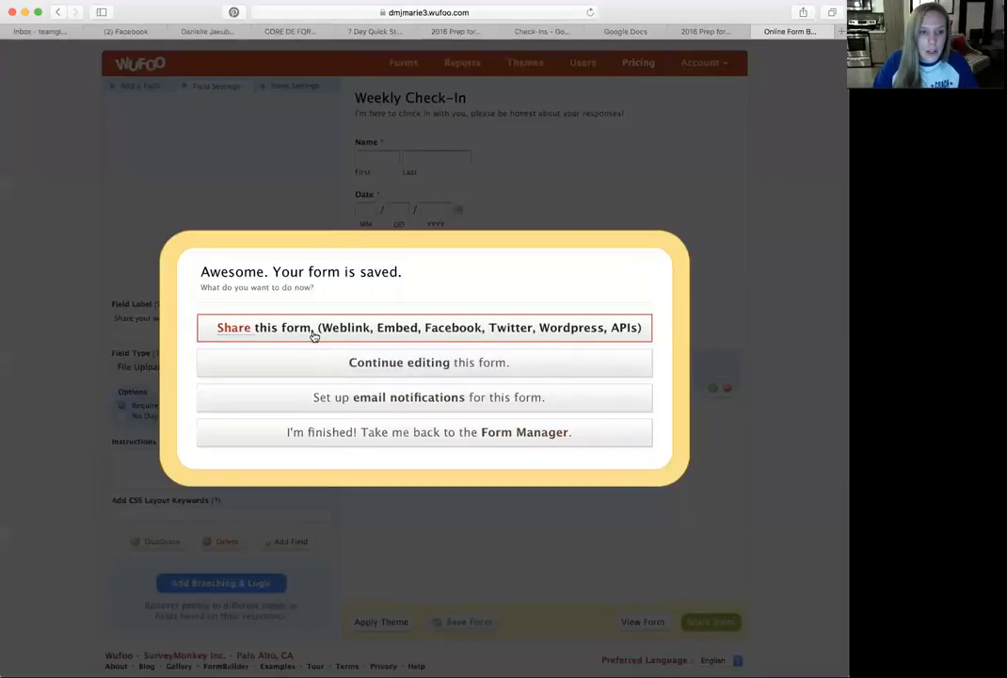
left_click(314, 334)
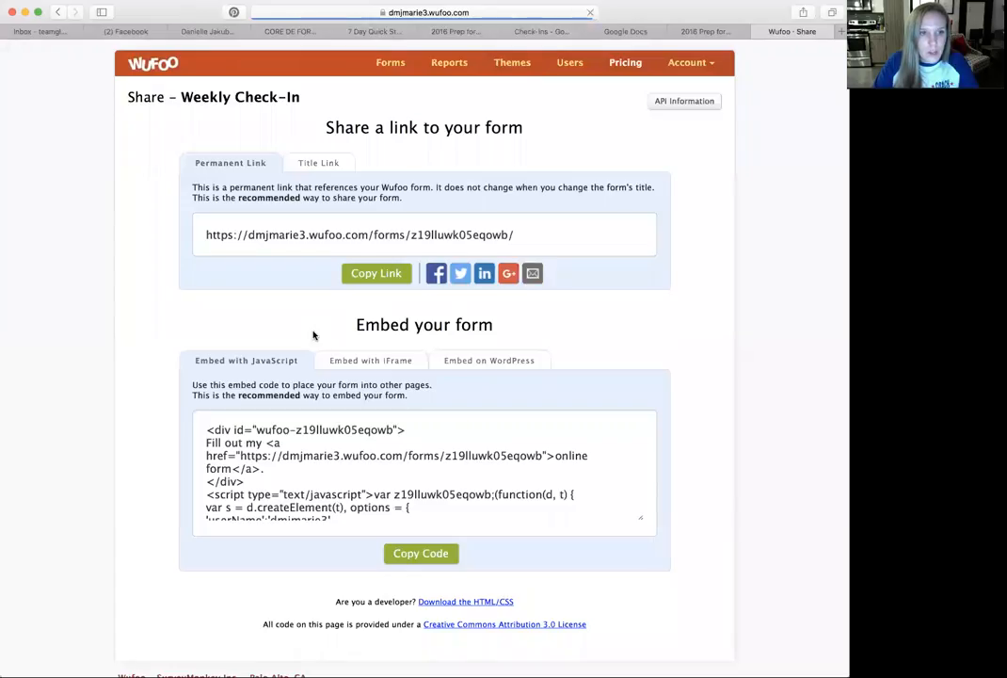
left_click(540, 236)
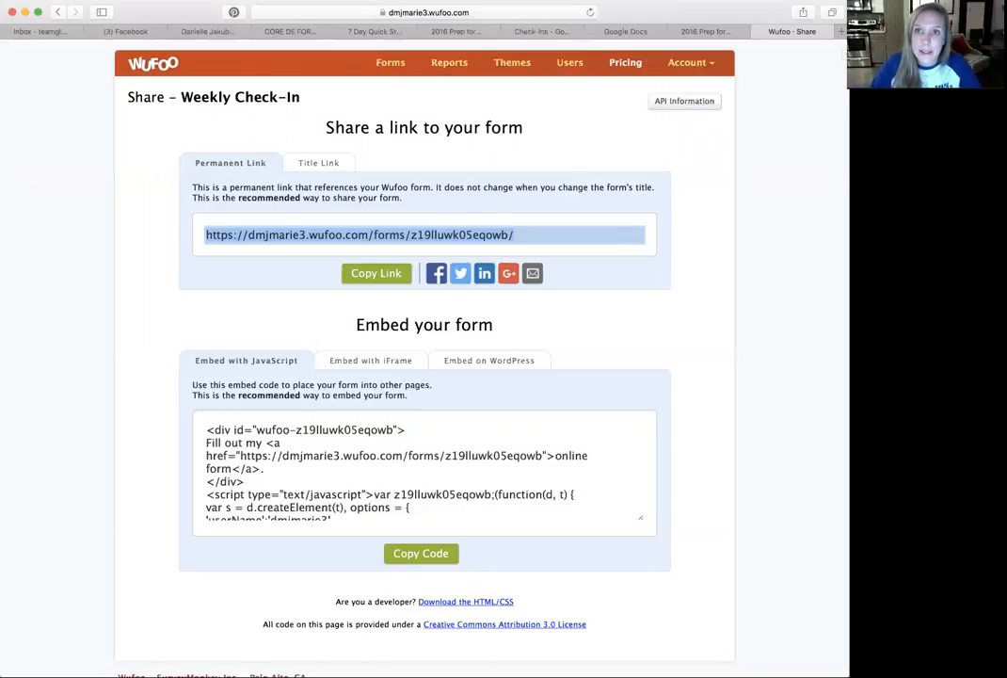
- Open bit.ly in a new browser tab and start creating a Bitlink
key("super+t")
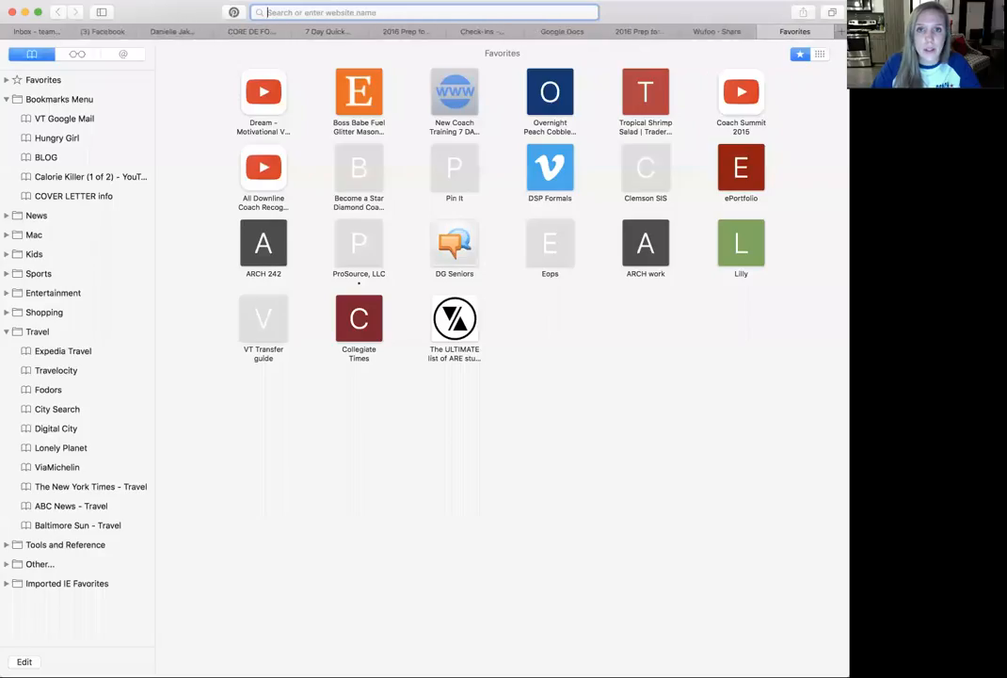
type("bit.ly")
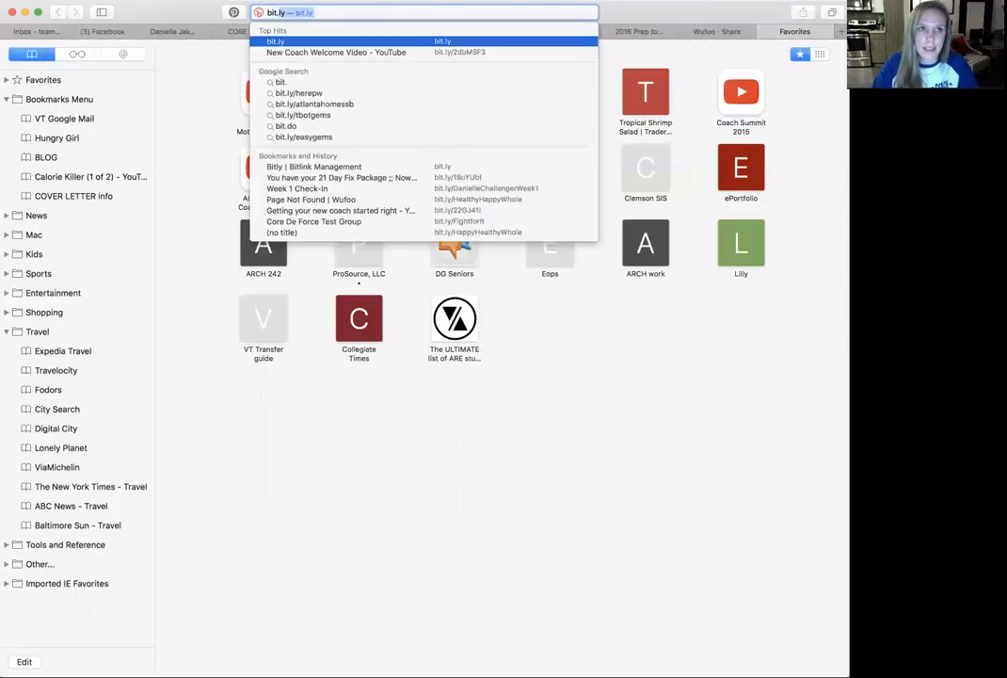
key("Return")
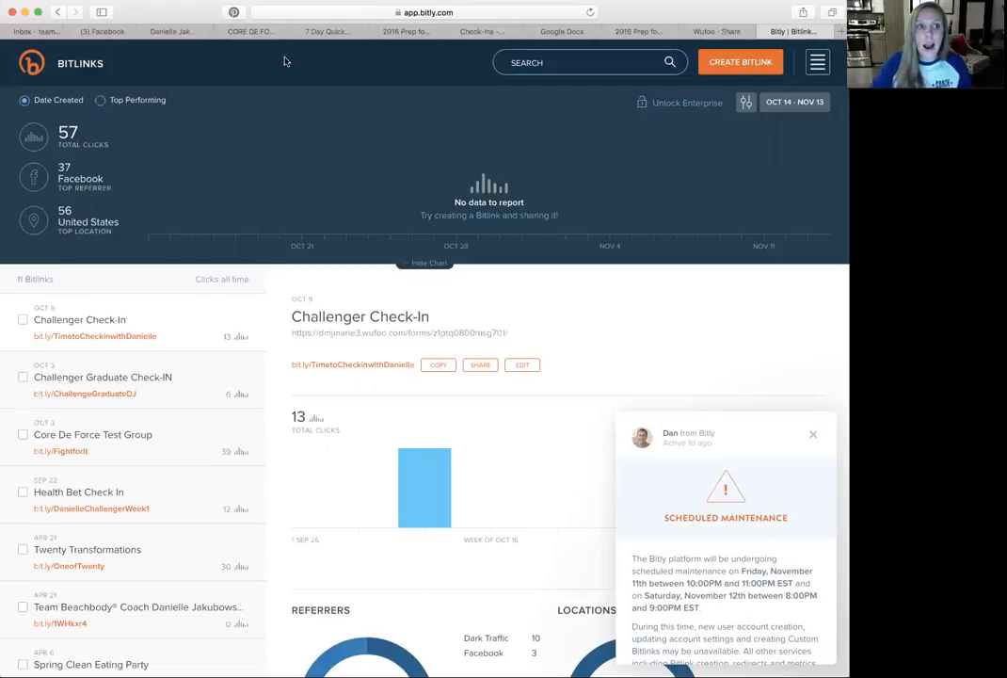
left_click(701, 64)
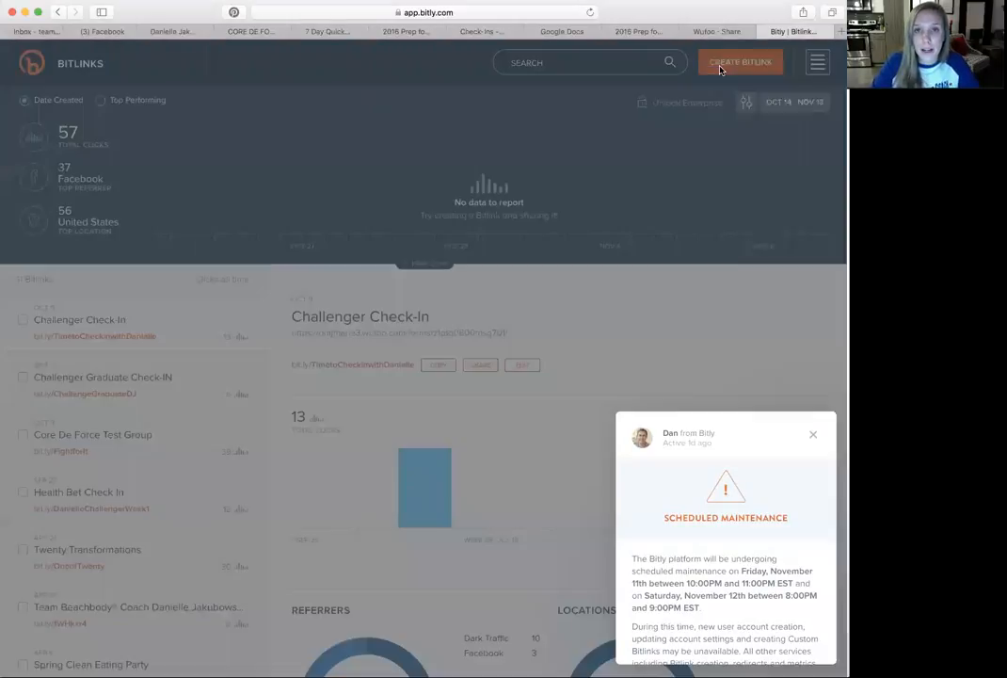
type("Follow these steps to complete this group & decide how you will continue!")
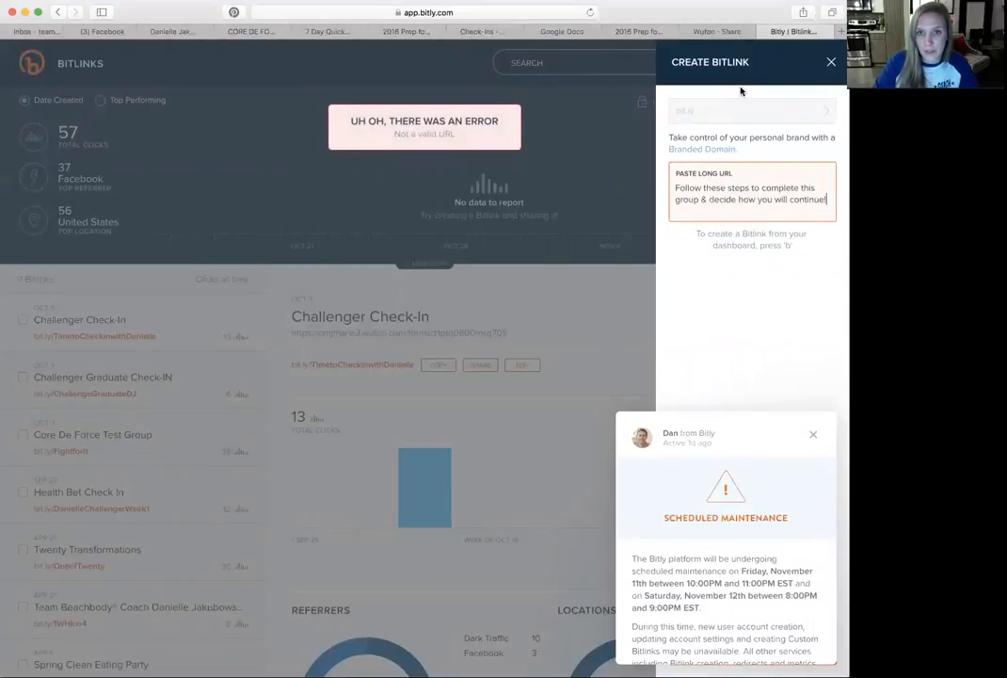
- Copy the Weekly Check-In form's permanent link from Wufoo and create a Bitlink from it in Bitly
left_click(716, 31)
left_click(549, 239)
left_click_drag(549, 238, 142, 231)
key("super+c")
left_click(776, 33)
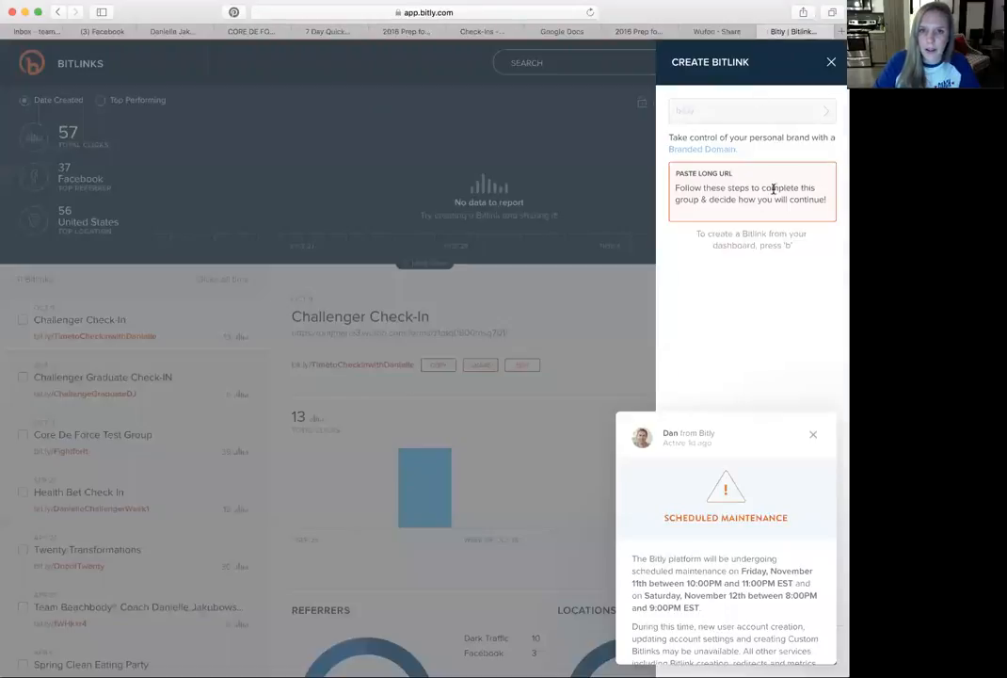
left_click(760, 189)
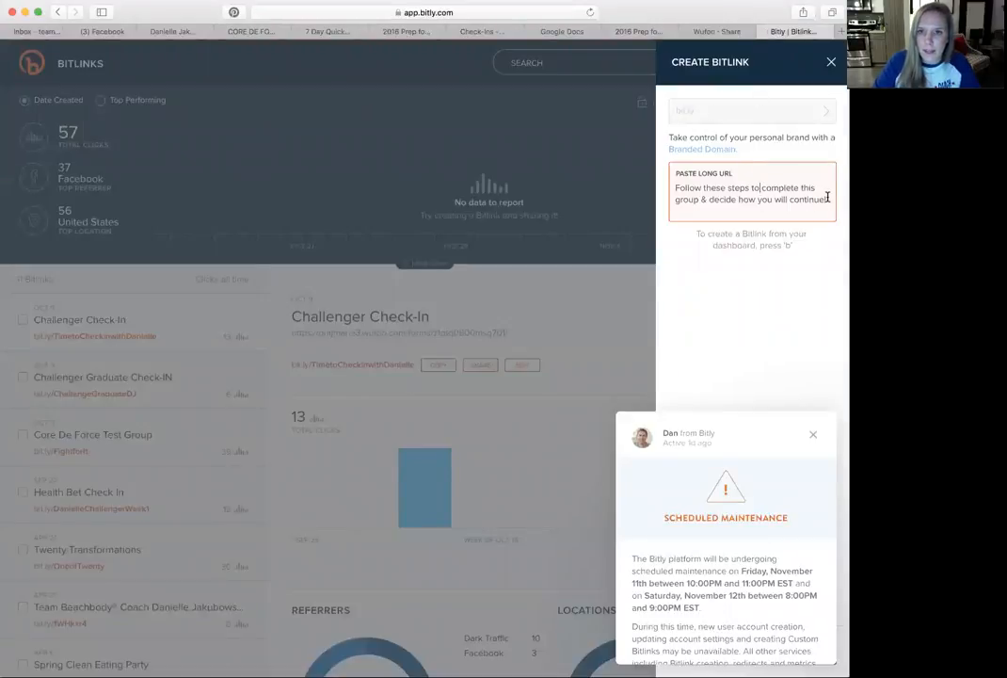
left_click_drag(828, 198, 630, 179)
key("super+v")
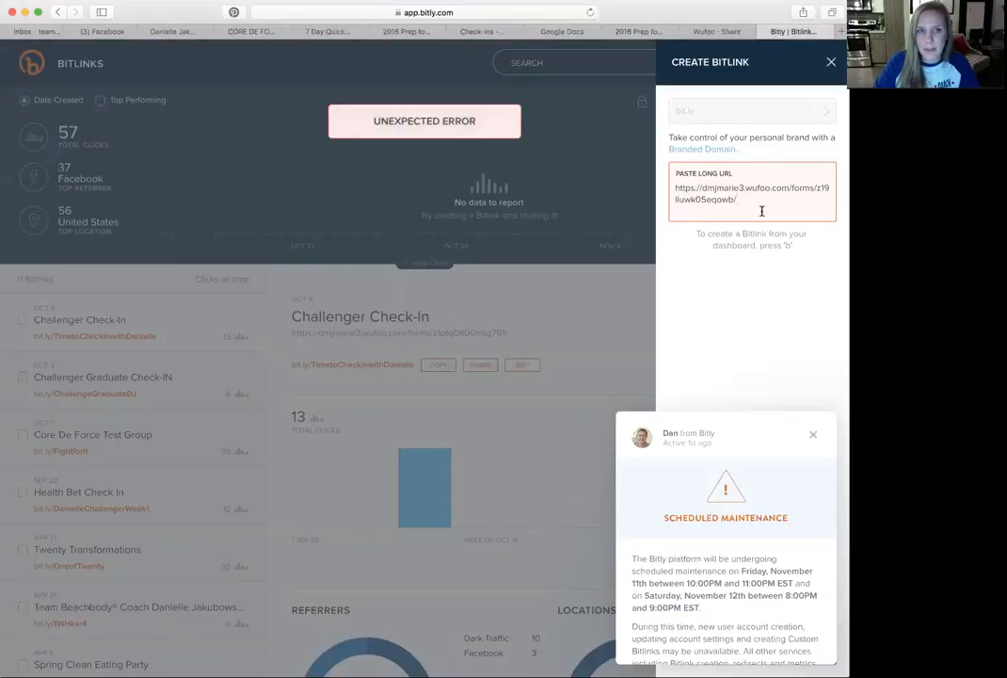
left_click(814, 436)
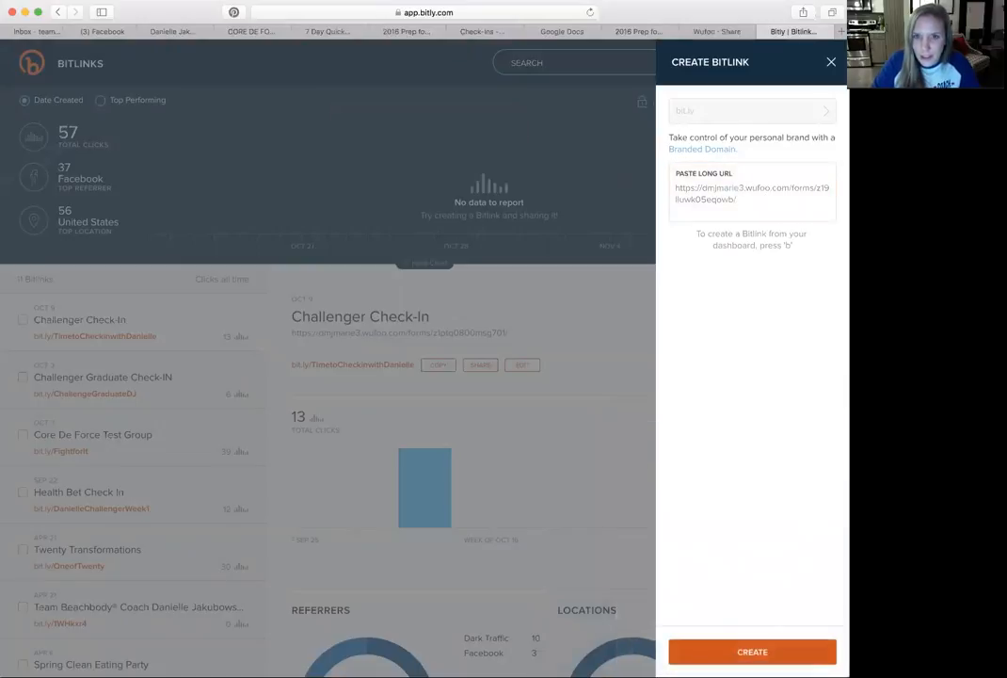
left_click(750, 651)
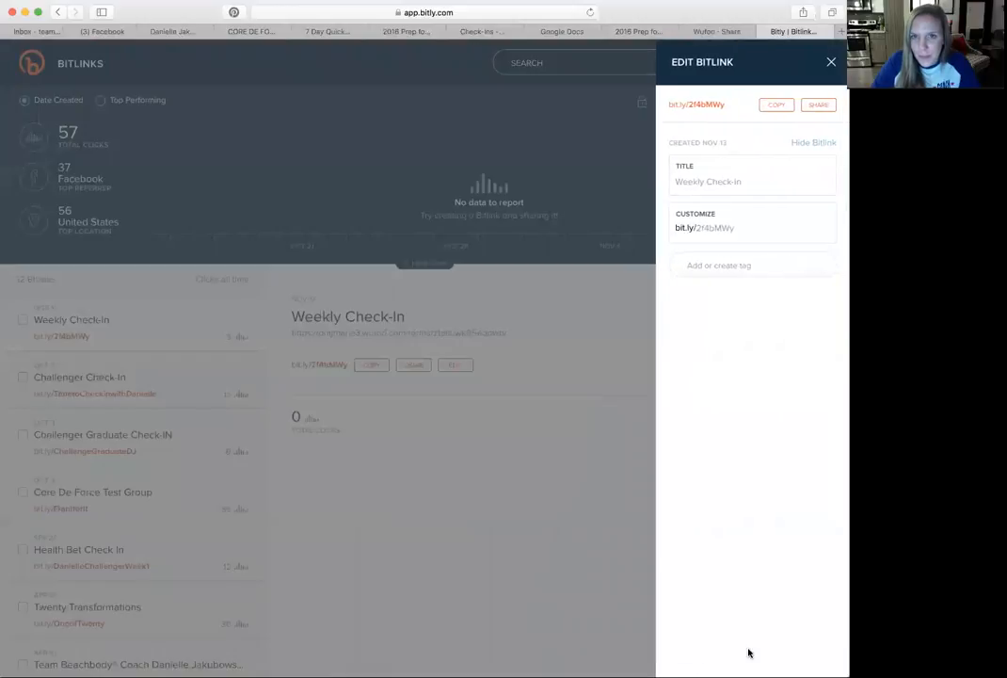
- Customize the Bitlink's ending to the coach's first name followed by "sWeeklyCheckIn" and save it
left_click(737, 226)
left_click_drag(731, 227, 696, 227)
type("Da")
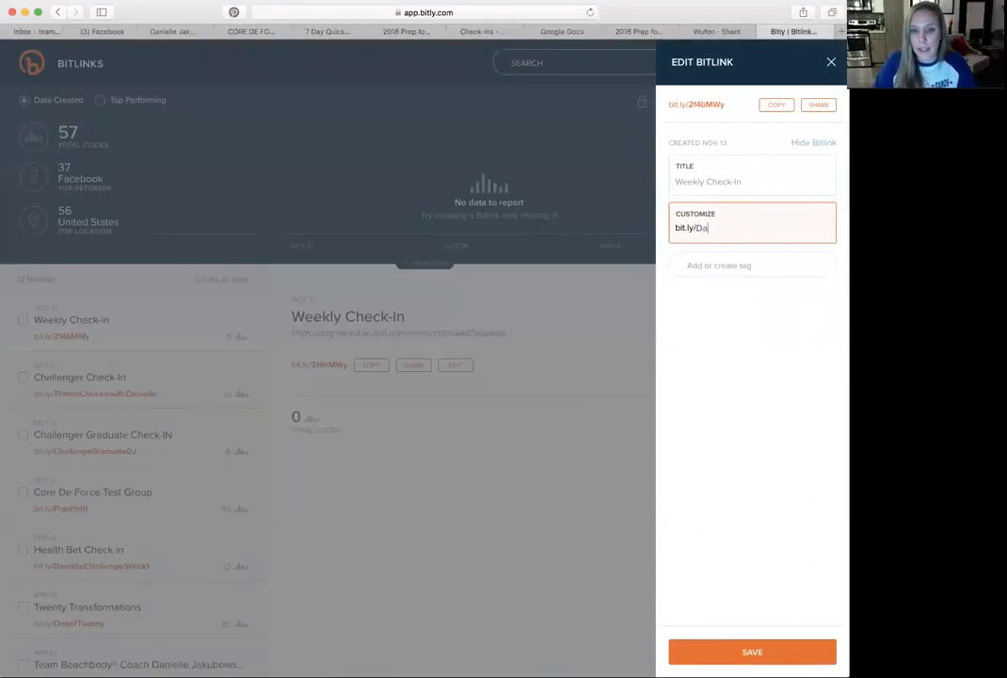
type("niellesWeeklyCheckIn")
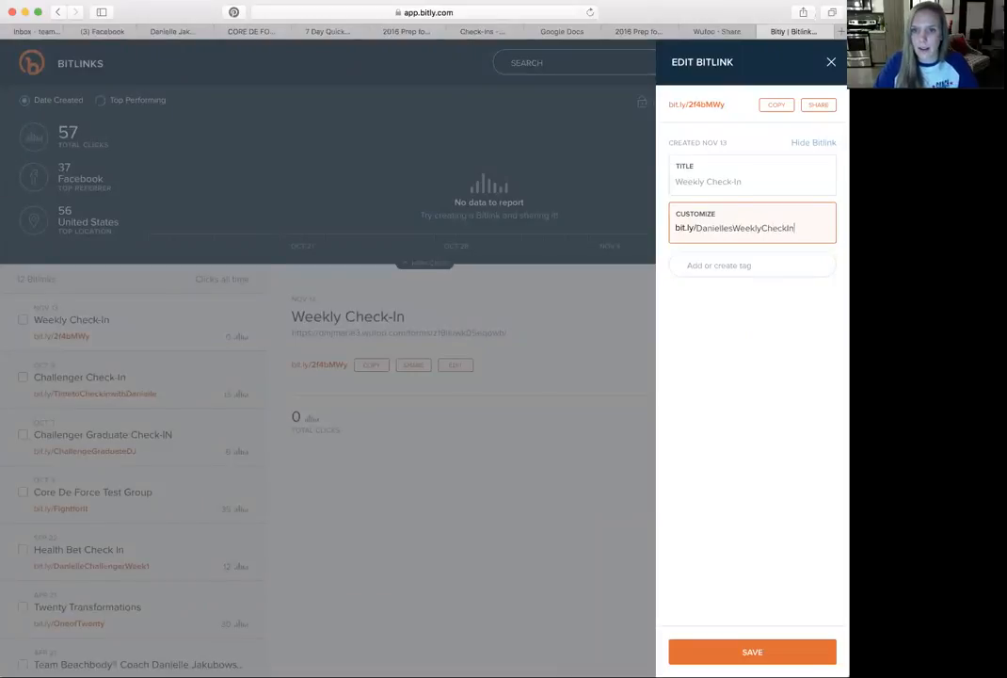
left_click(696, 652)
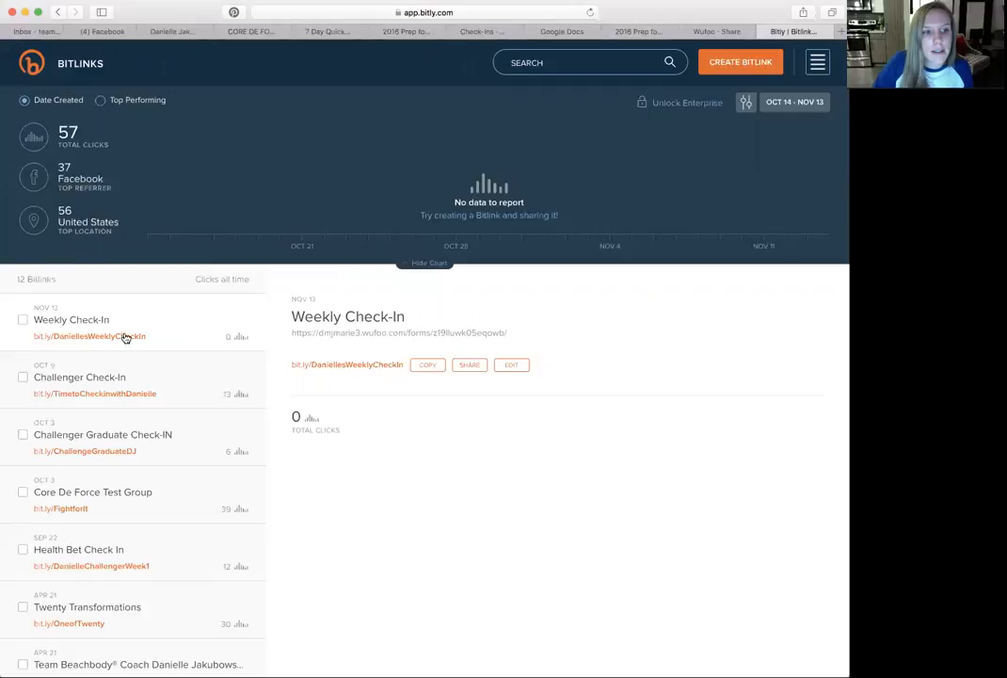
- Test the customized short link by entering it as the web address and loading the Weekly Check-In form
left_click(481, 11)
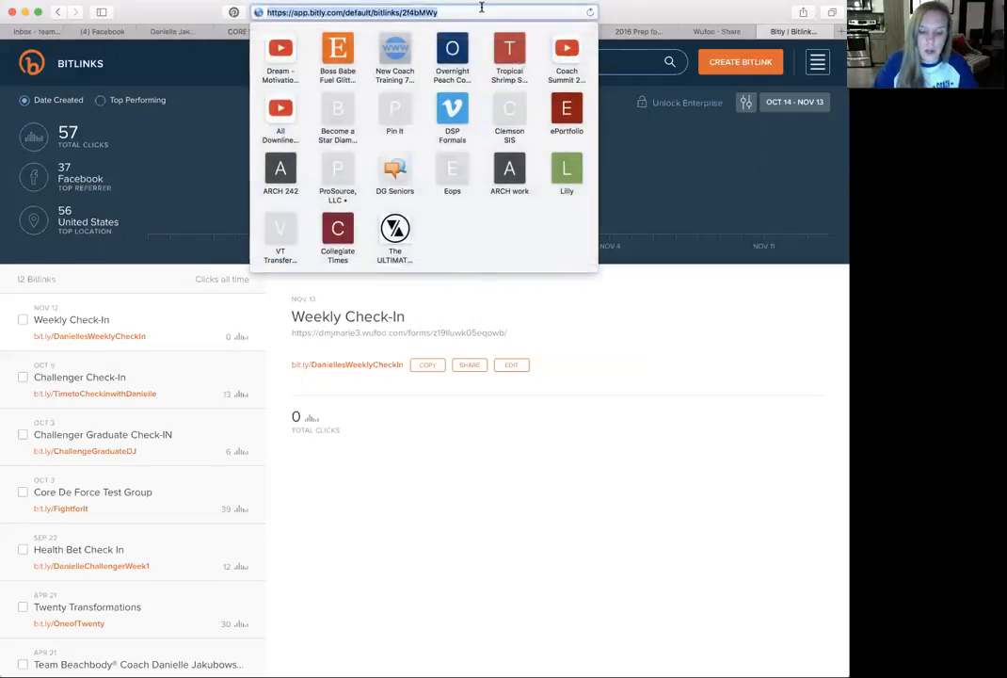
type("bit.ly/Danie")
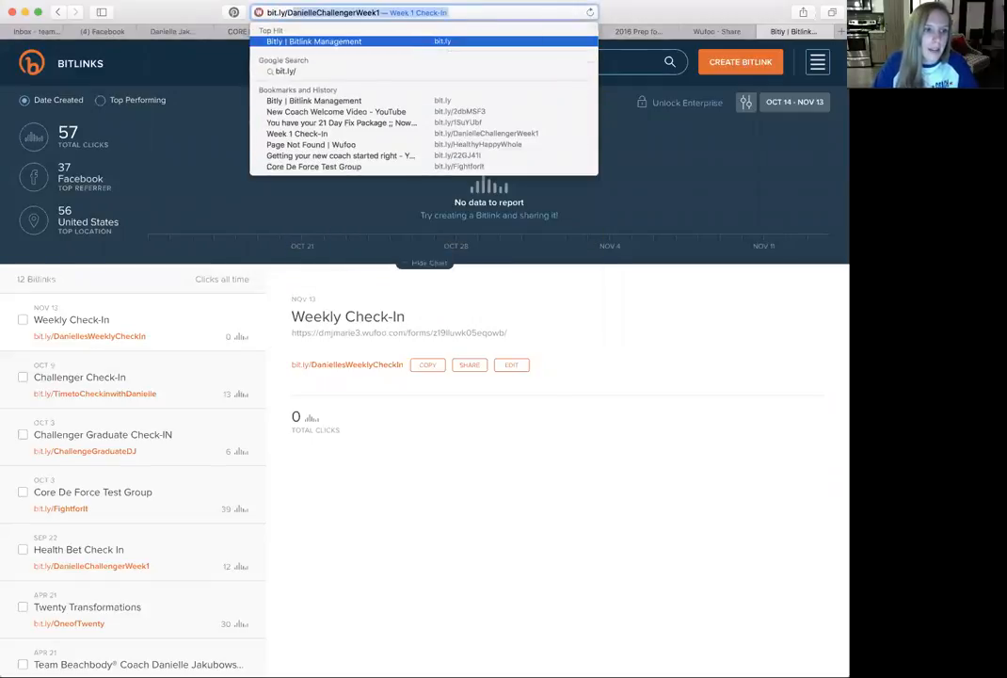
type("lles")
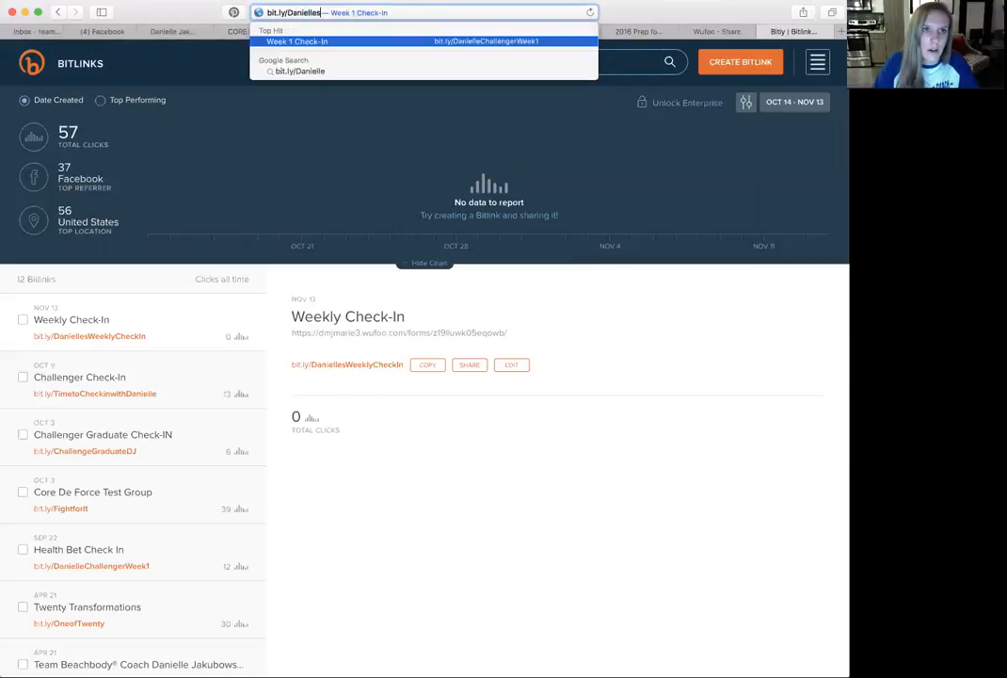
type("WeeklyCheckI")
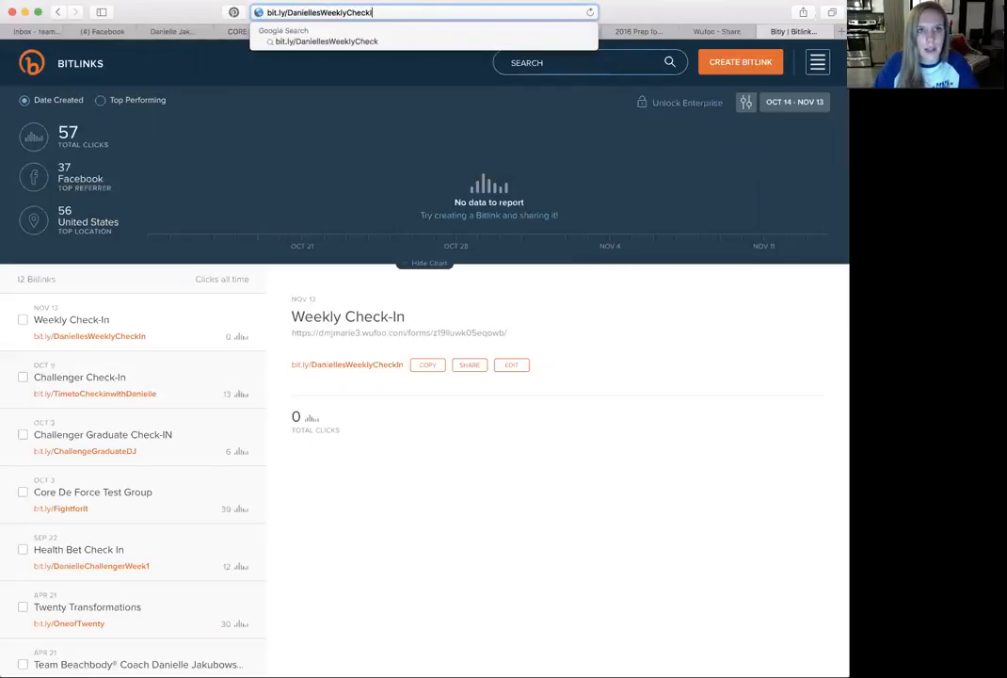
key("Return")
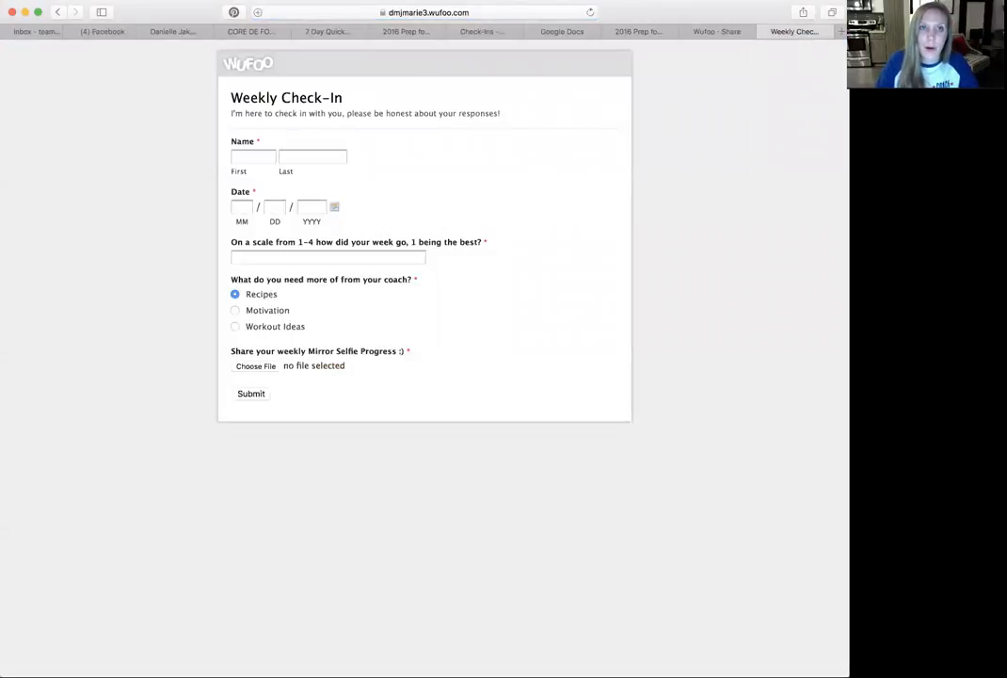
- Return to the Bitlinks list in Bitly and view the details of the Weekly Check-In Bitlink
left_click(58, 12)
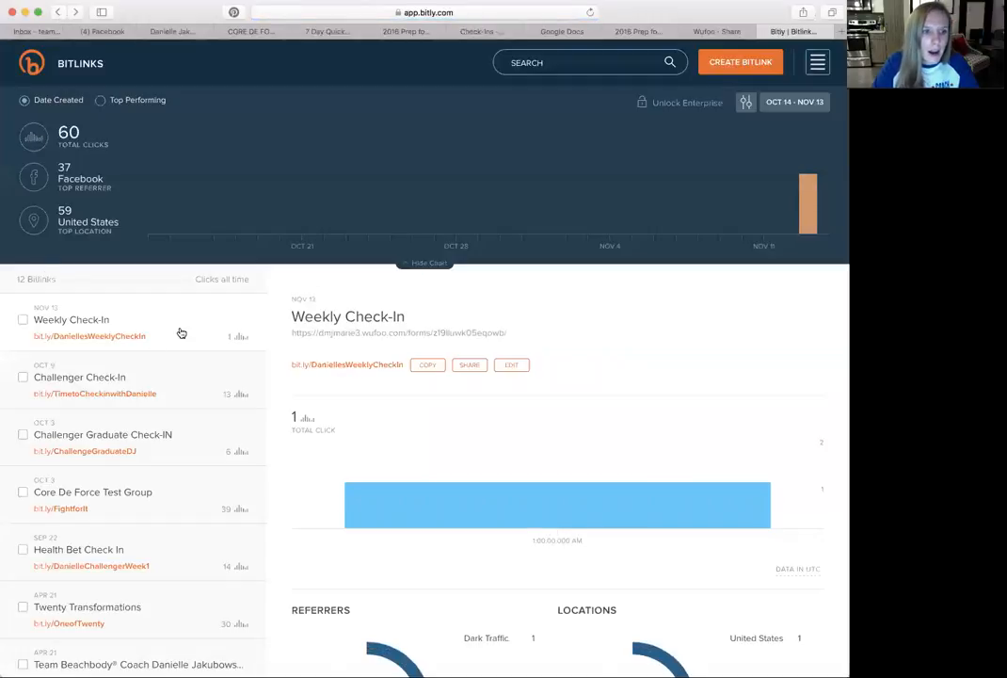
left_click(23, 322)
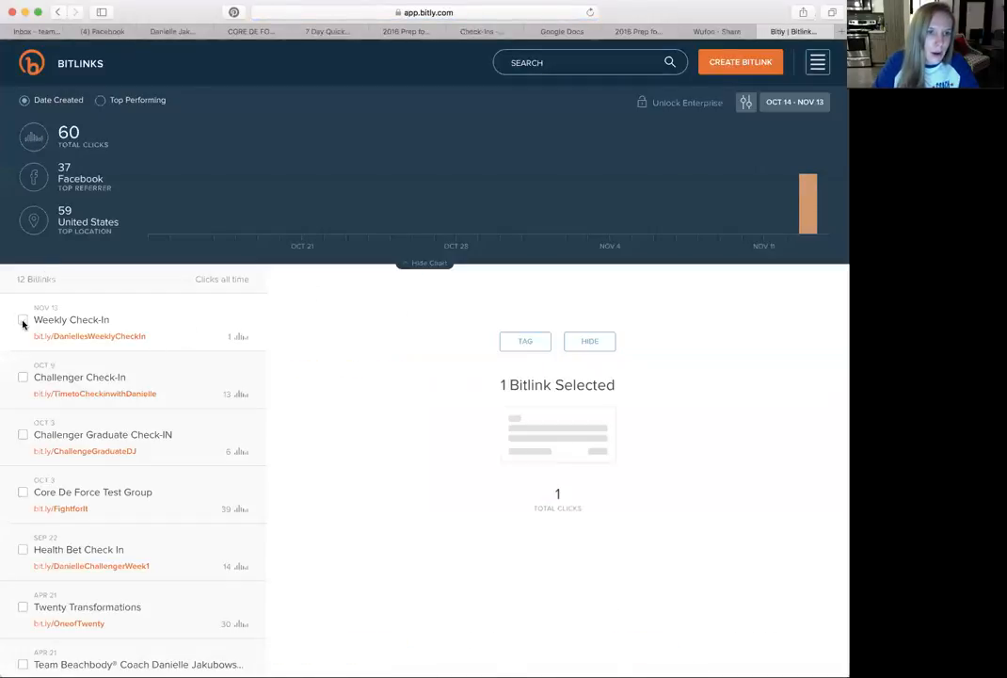
left_click(154, 320)
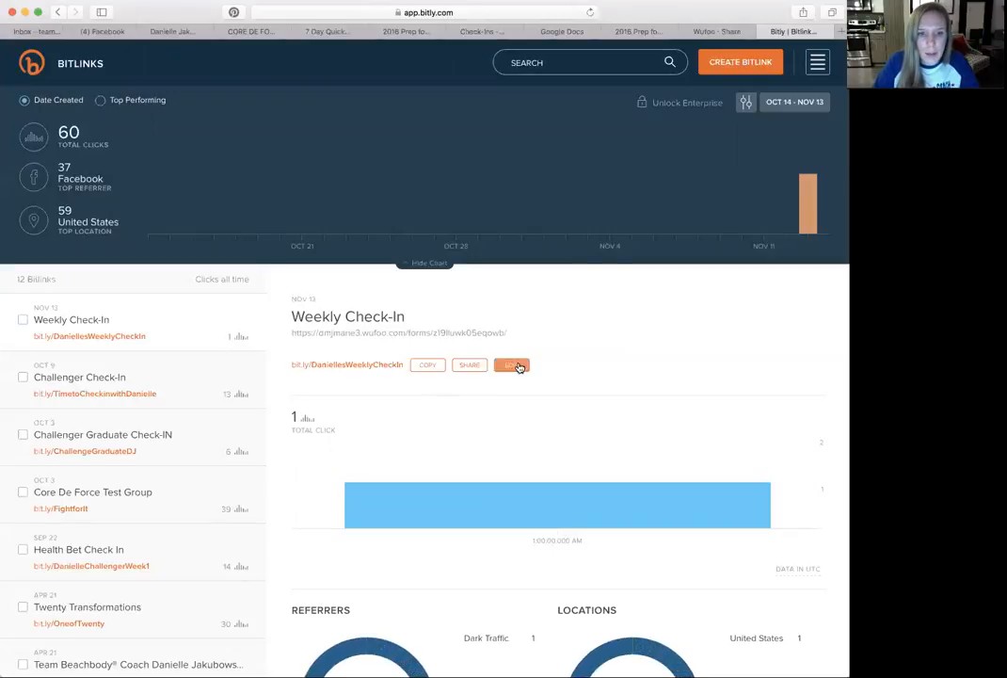
- Copy the form's permanent link from Wufoo's share page and paste it as the first line of a blank Word document
left_click(722, 33)
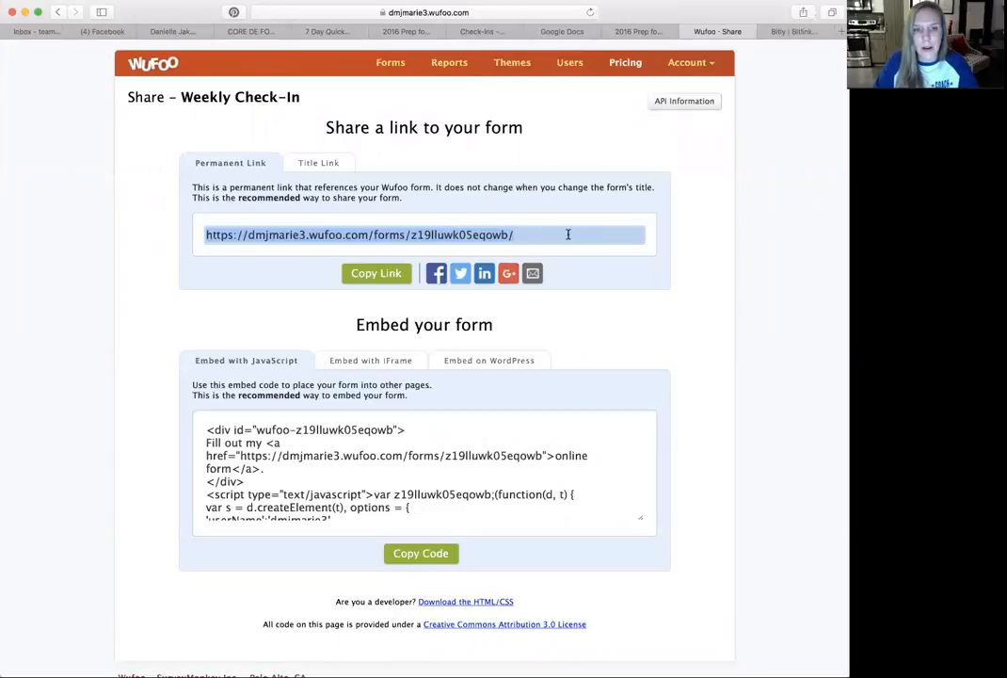
left_click(233, 237)
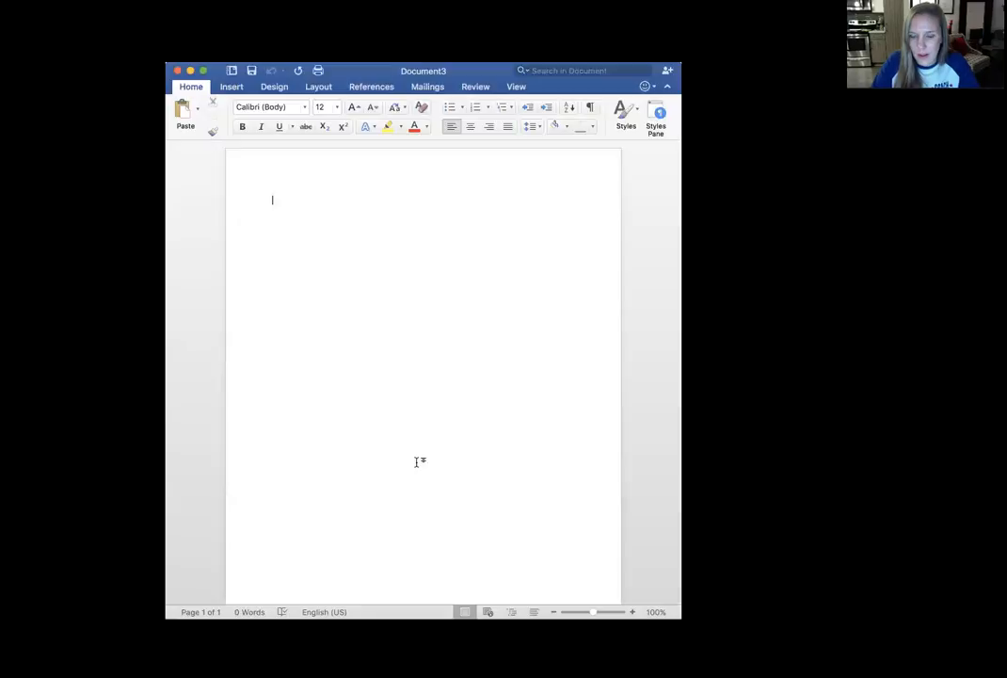
type("https://dmjmarie3.wufoo.com/forms/z19lluwk05eqowb/")
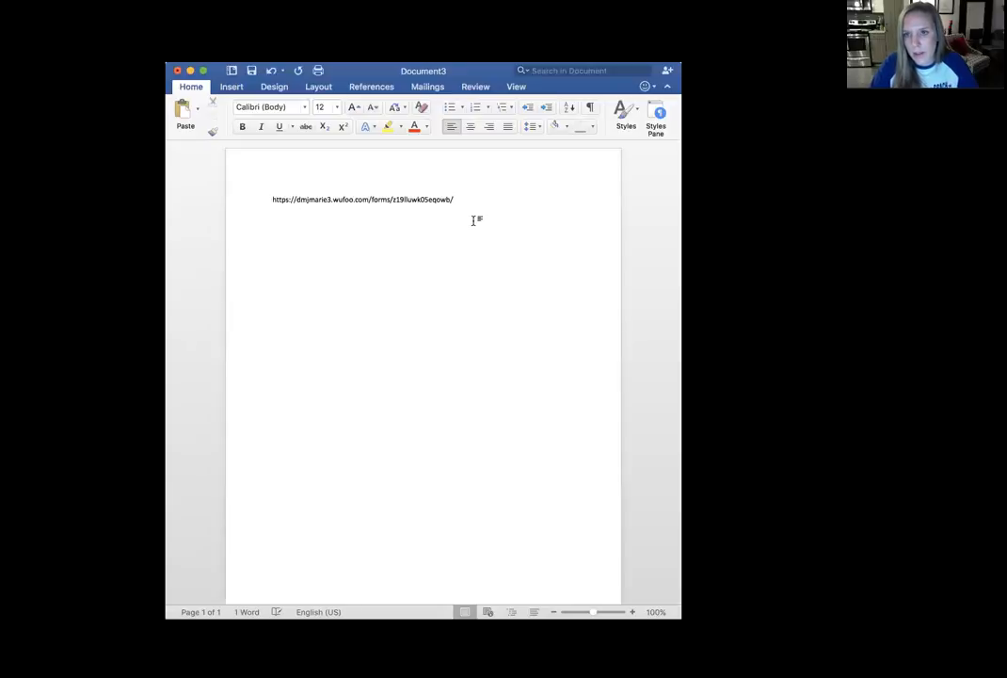
key("Return")
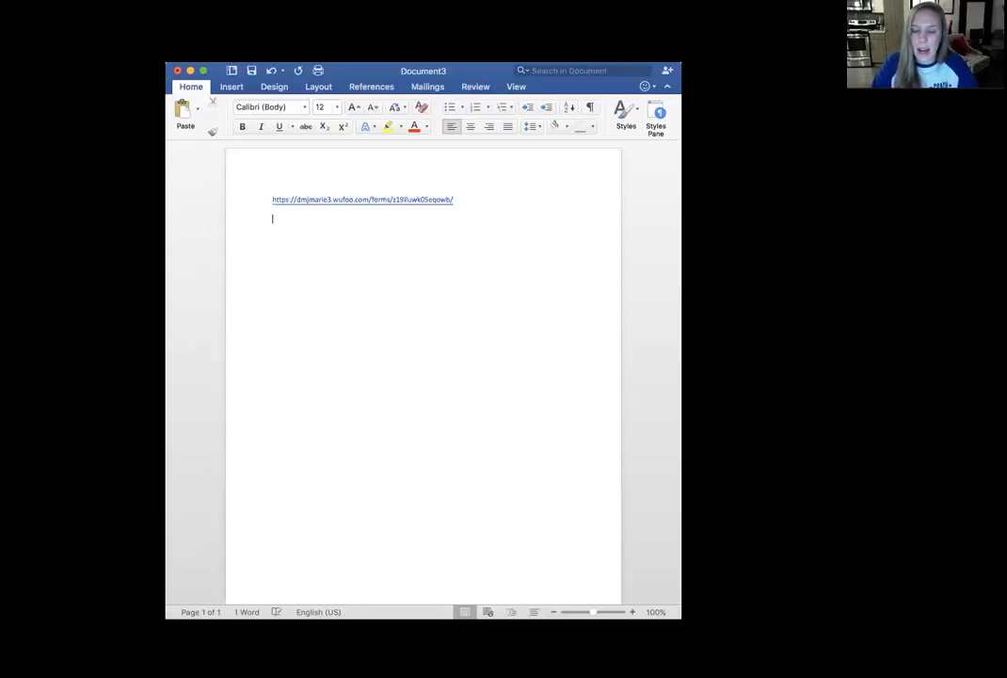
- Enter the coach's first name followed by "s Check In" on the line below the pasted link
type("Danielles Check In")
- Turn the check-in text on the second line into a hyperlink to the Wufoo form's permanent link
triple_click(295, 215)
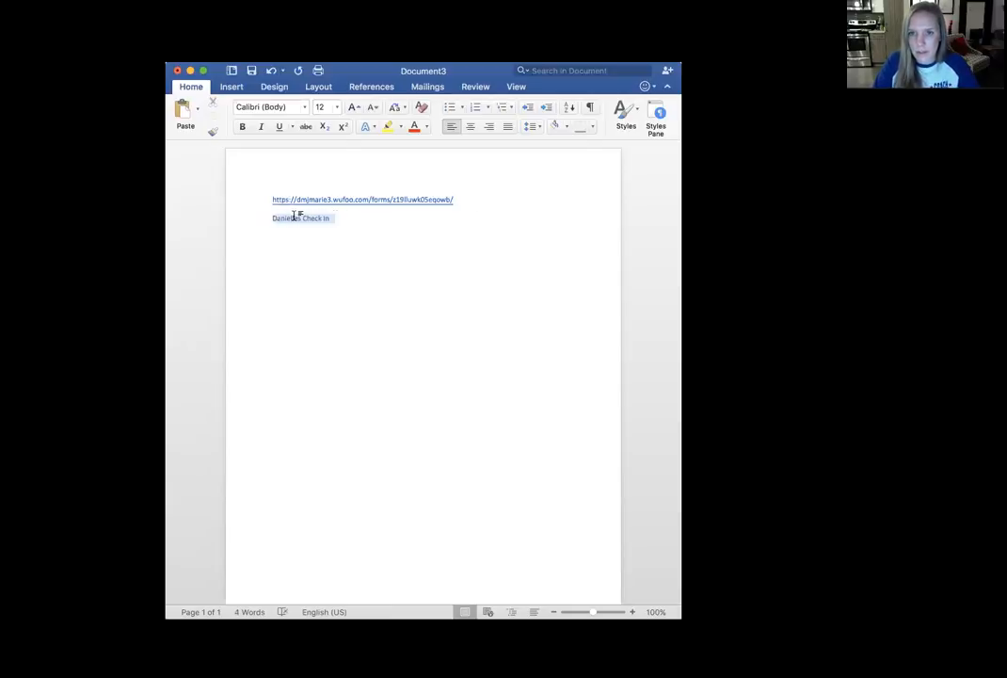
right_click(293, 222)
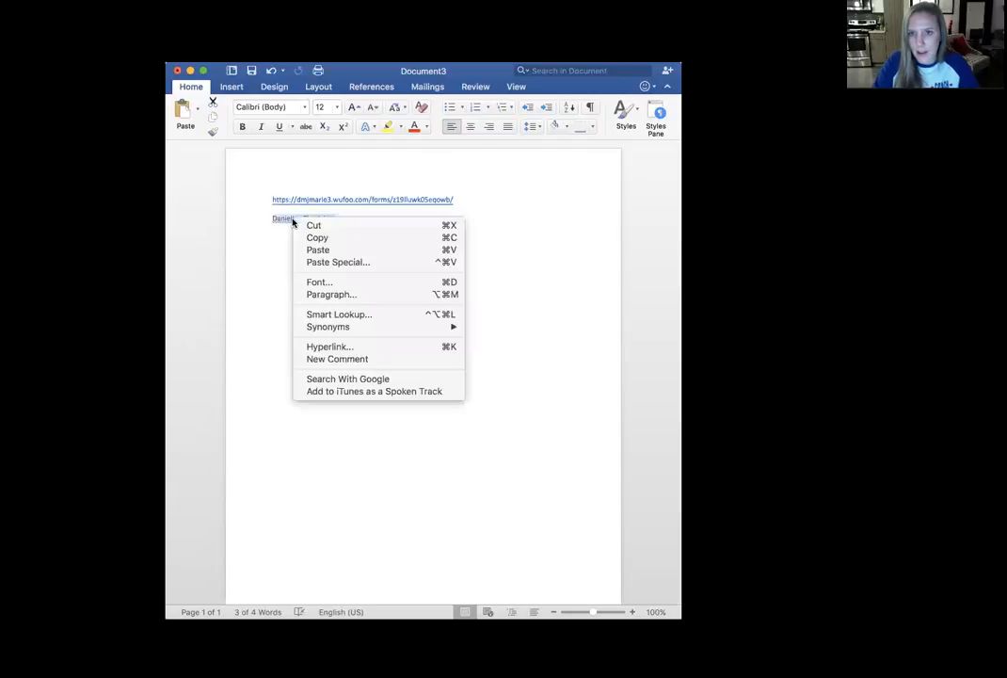
left_click(339, 347)
key("super+v")
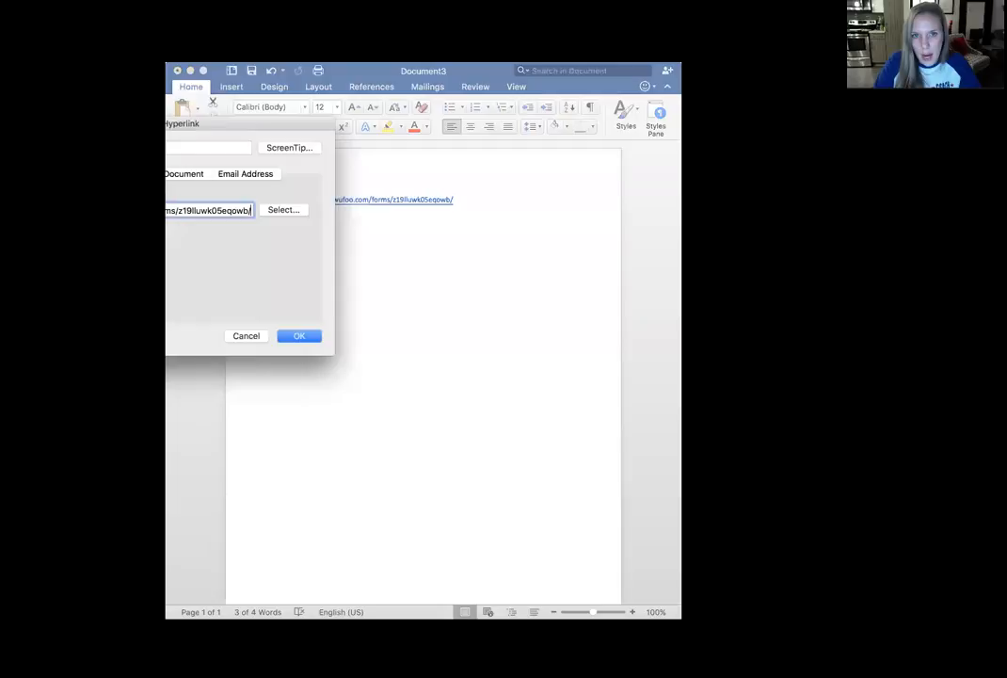
left_click(298, 336)
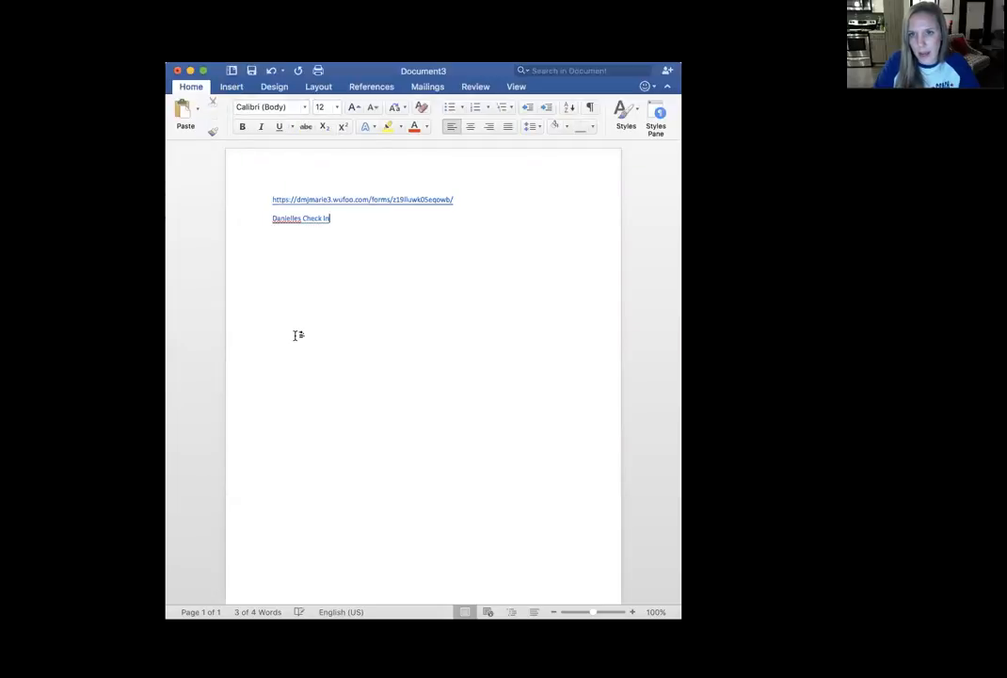